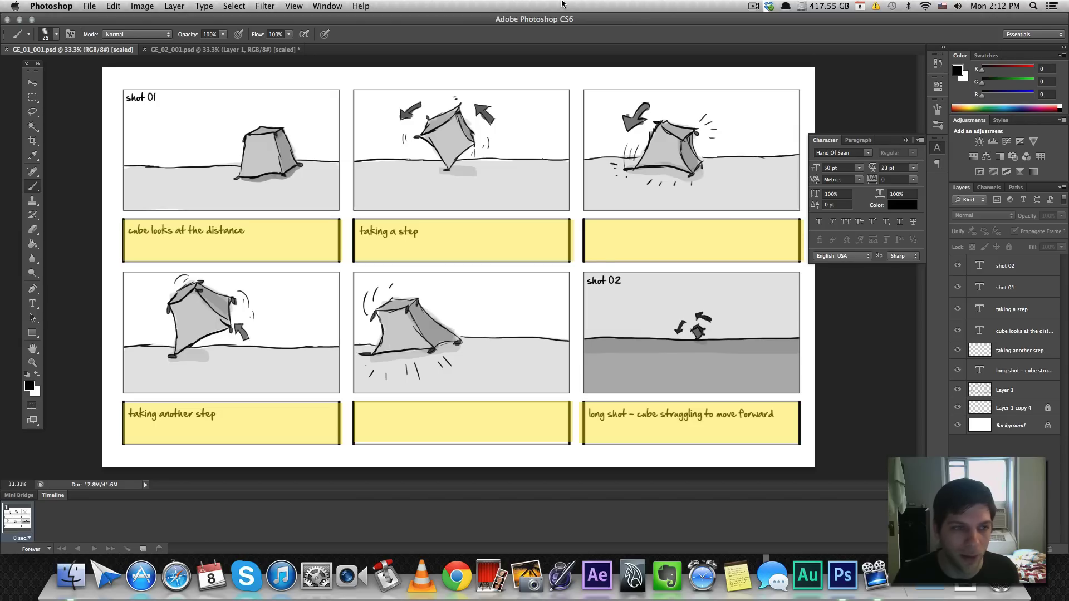
Undo the yellow highlighting over the caption boxes and switch to the GE_02_001.psd document.
key(super+z)
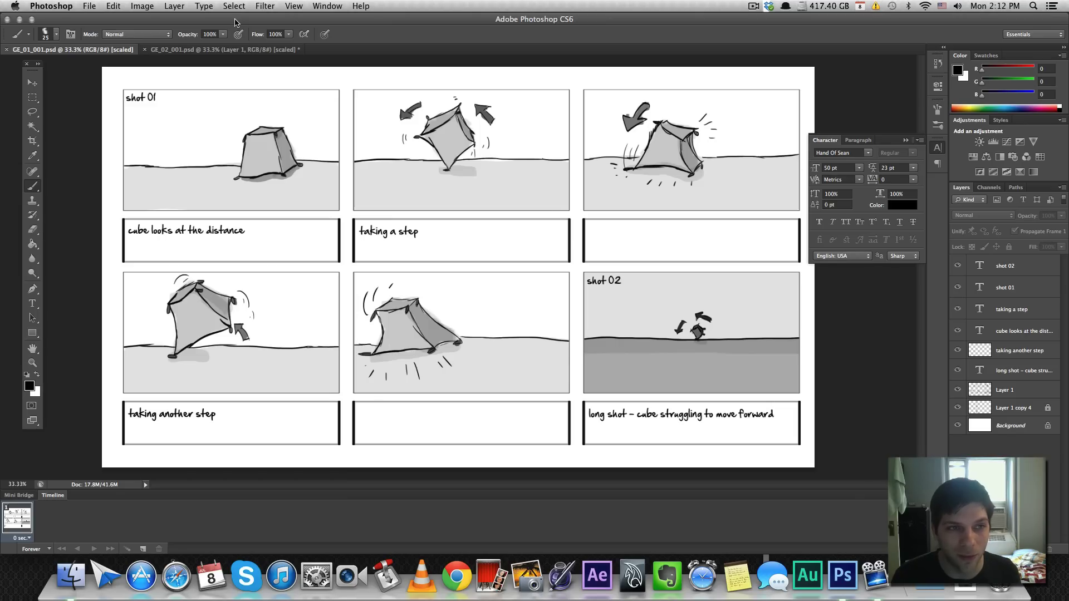
click(212, 49)
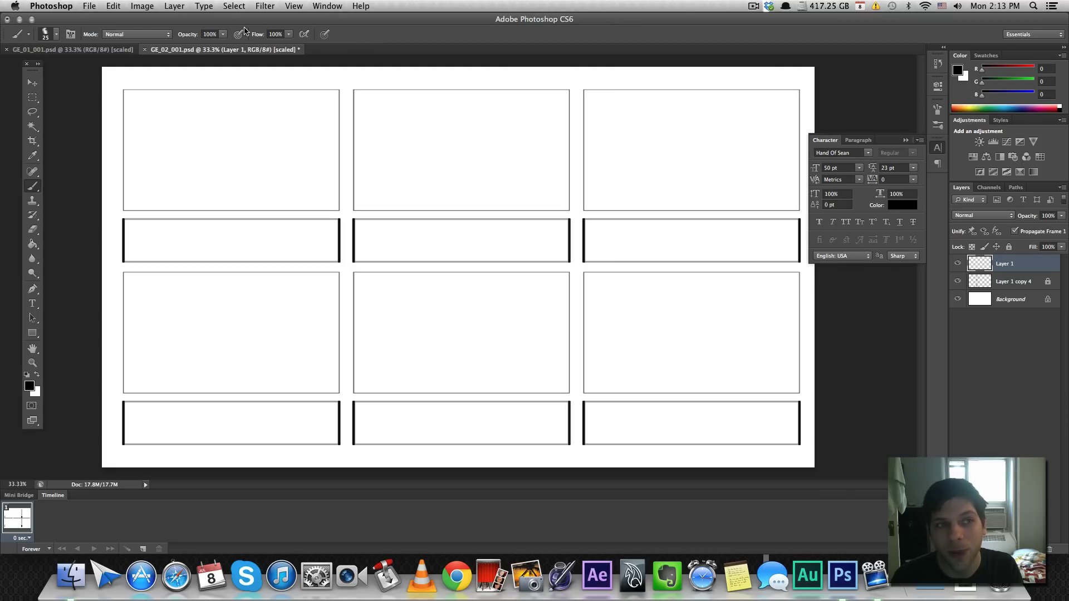
Set the brush opacity to 21% and try a stroke in the first storyboard frame.
key(2)
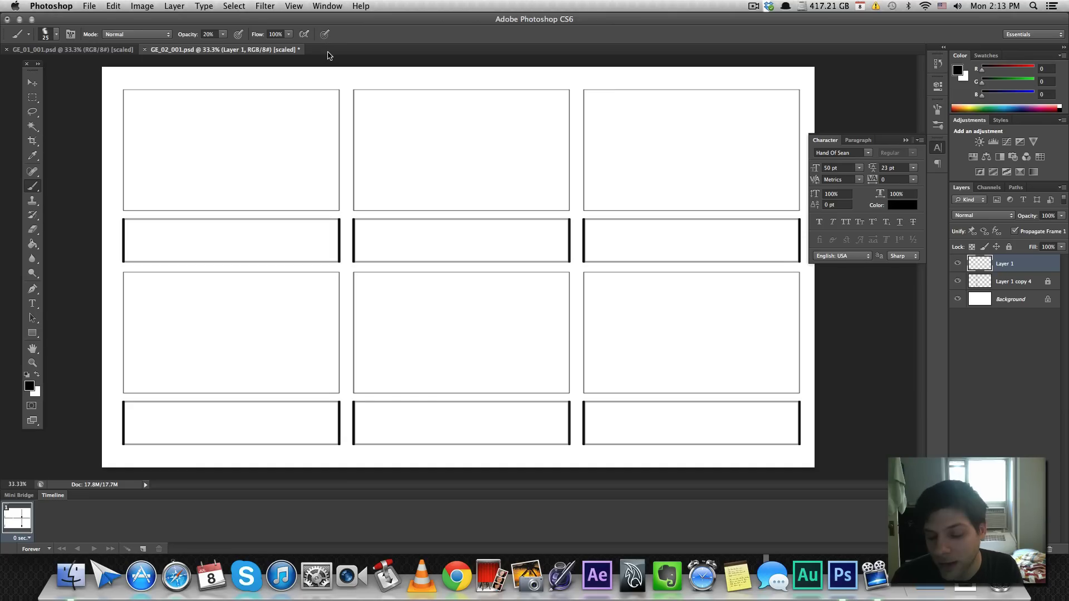
click(210, 34)
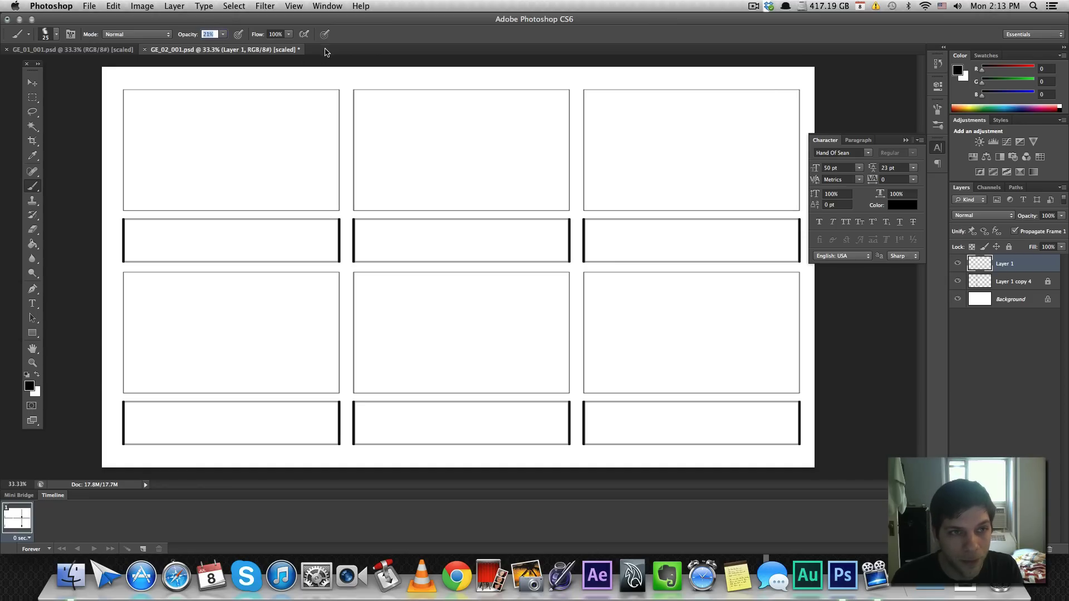
key(Right)
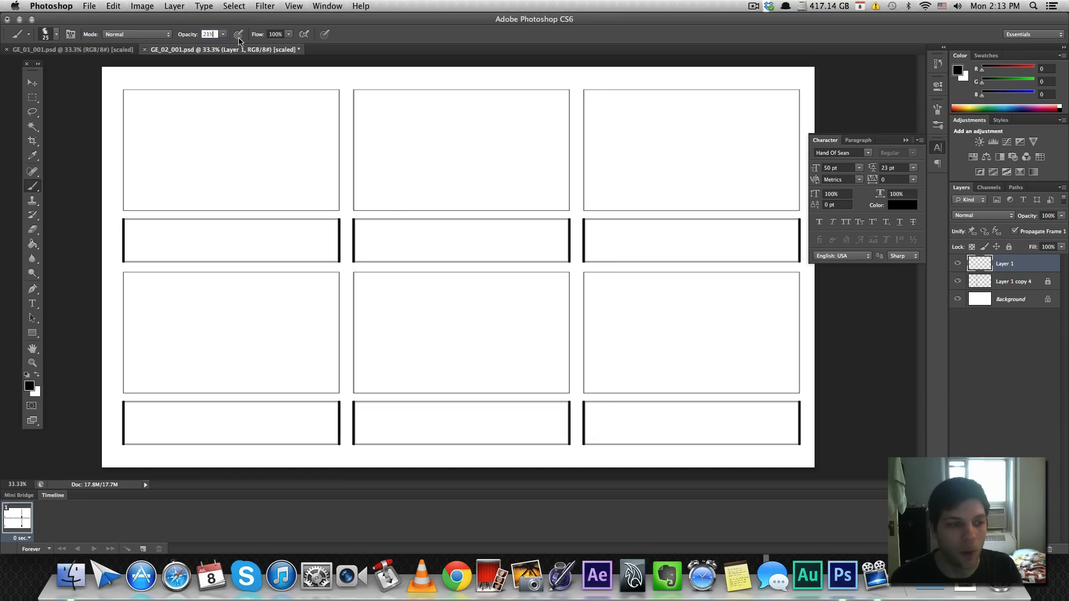
drag(219, 129, 200, 171)
key(ctrl+z)
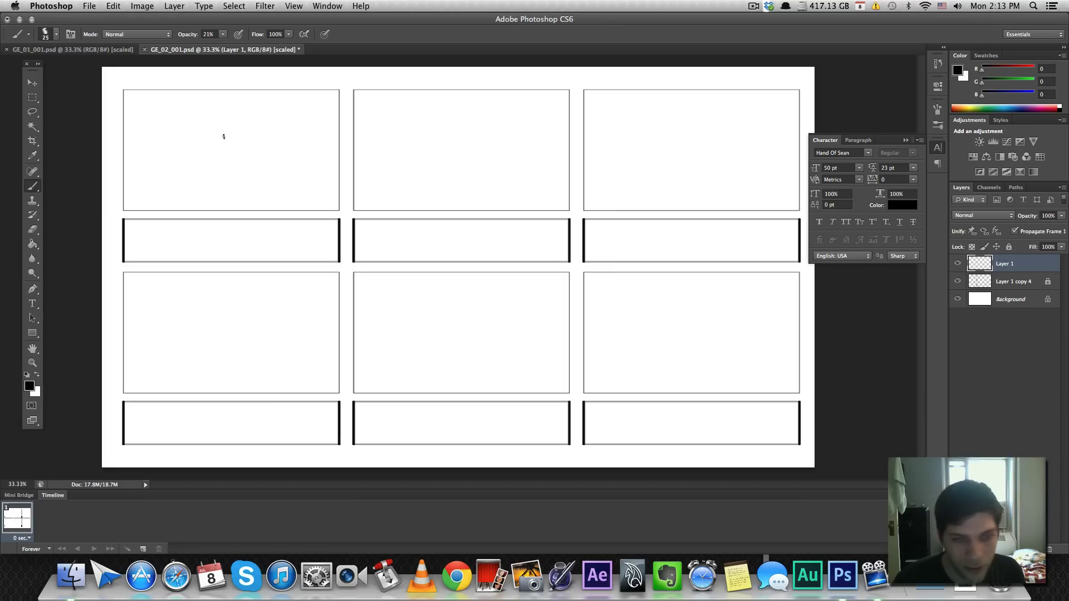
Sketch a rough cube with a horizon line in the first frame using the brush at 100% opacity.
key(0)
mouse_move(213, 121)
mouse_down()
mouse_move(197, 163)
mouse_move(265, 128)
mouse_up()
mouse_move(213, 119)
mouse_down()
mouse_move(254, 119)
mouse_move(259, 132)
mouse_move(231, 162)
mouse_up()
drag(209, 163, 234, 172)
drag(263, 131, 232, 170)
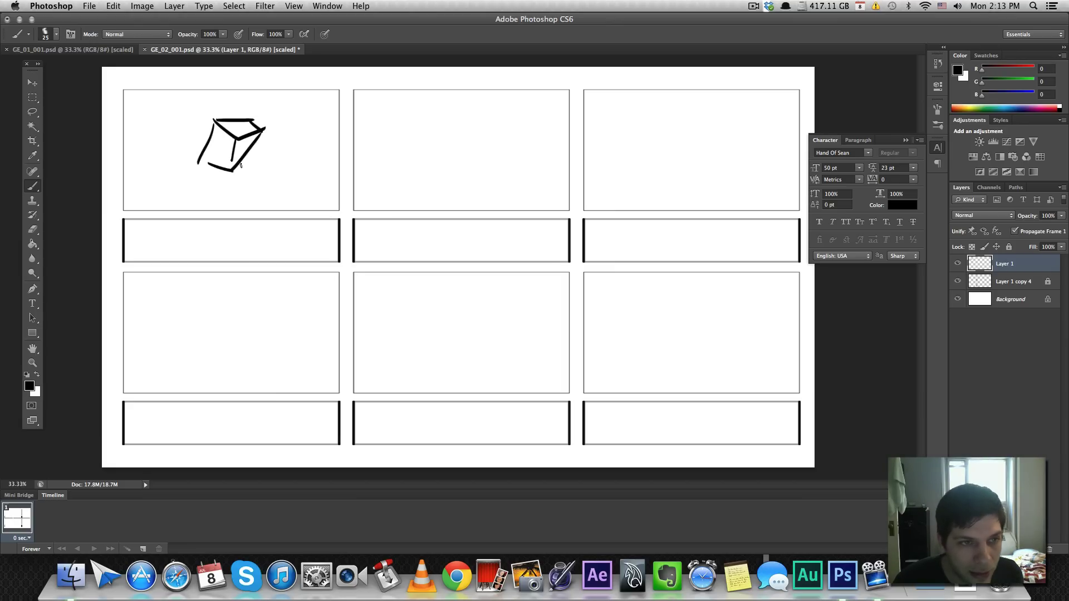
drag(123, 158, 237, 162)
key(super+z)
drag(122, 147, 353, 143)
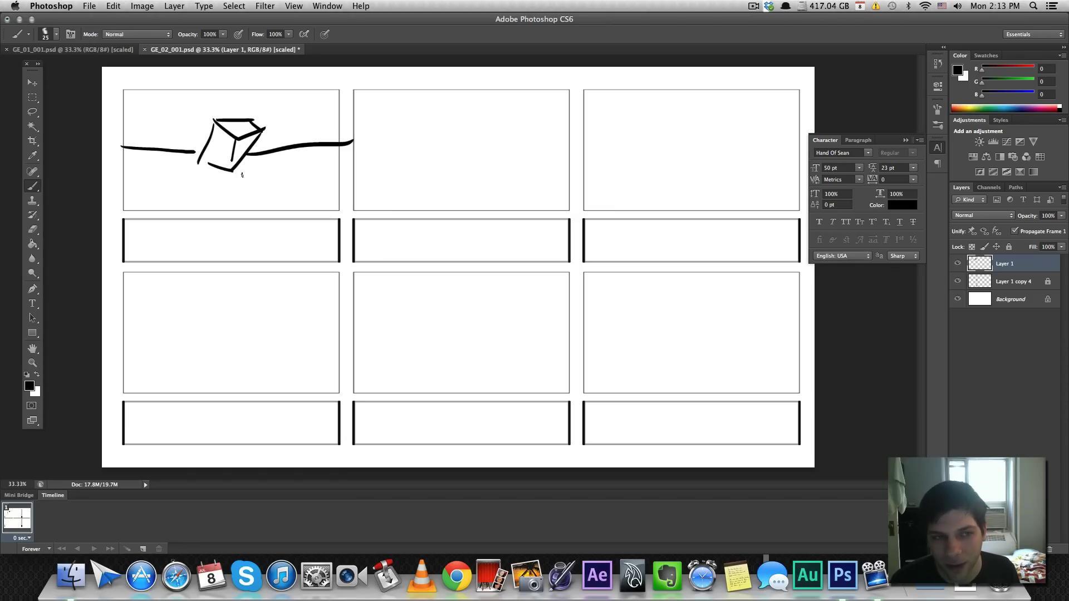
Sketch a cube on a rising ground line with a small arrow beside it in the second frame.
drag(361, 179, 586, 124)
mouse_move(493, 178)
mouse_down()
mouse_move(505, 135)
mouse_move(529, 150)
mouse_move(545, 136)
mouse_move(559, 145)
mouse_move(525, 174)
mouse_up()
drag(556, 148, 528, 181)
drag(536, 184, 554, 167)
mouse_move(491, 133)
mouse_down()
mouse_move(467, 126)
mouse_move(490, 141)
mouse_up()
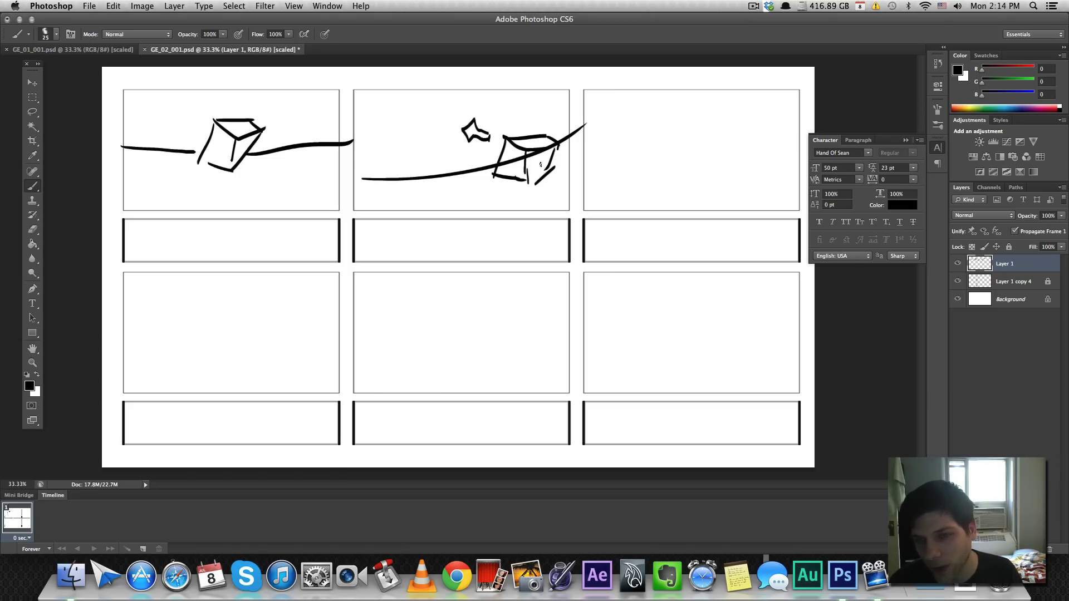
Clear the practice sketches in the first two frames from Layer 1.
click(957, 264)
click(957, 264)
key(Delete)
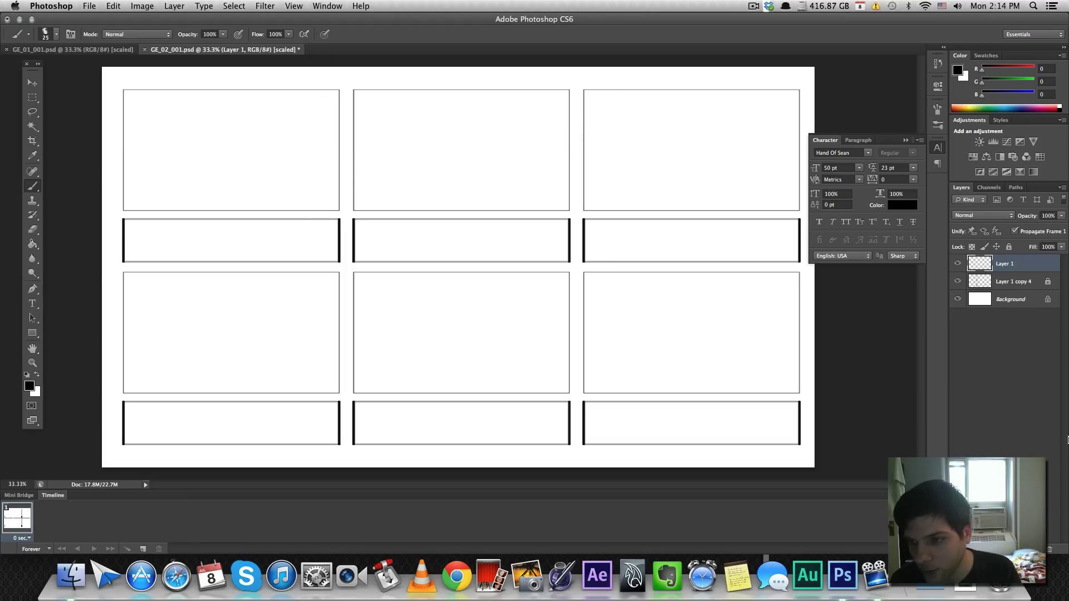
Select the first frame's interior from Layer 1 copy 4 with the Magic Wand, and return to Layer 1 with the Brush tool.
click(1020, 284)
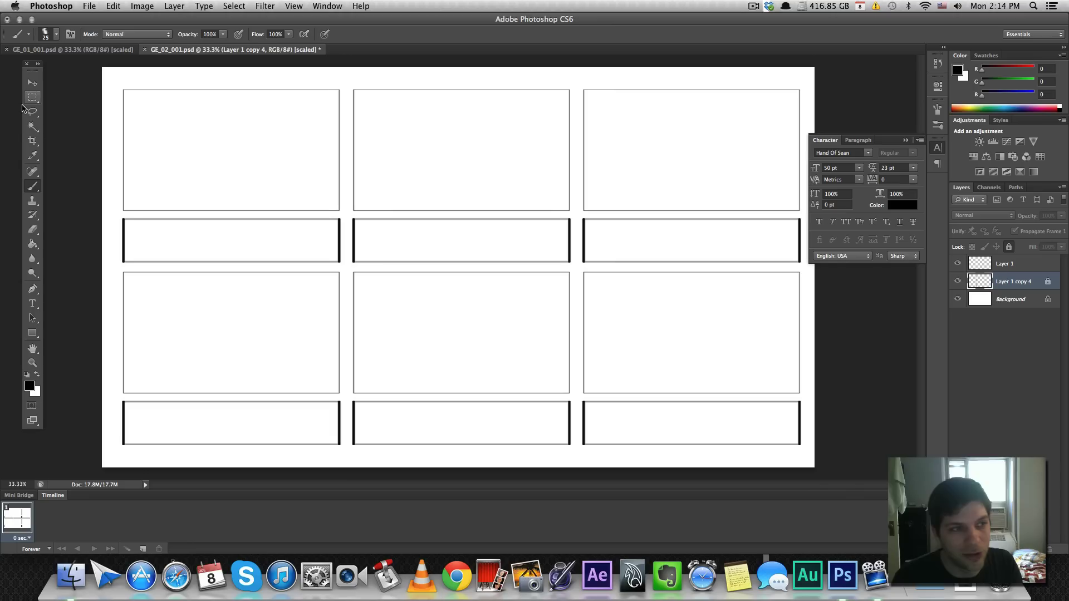
click(32, 128)
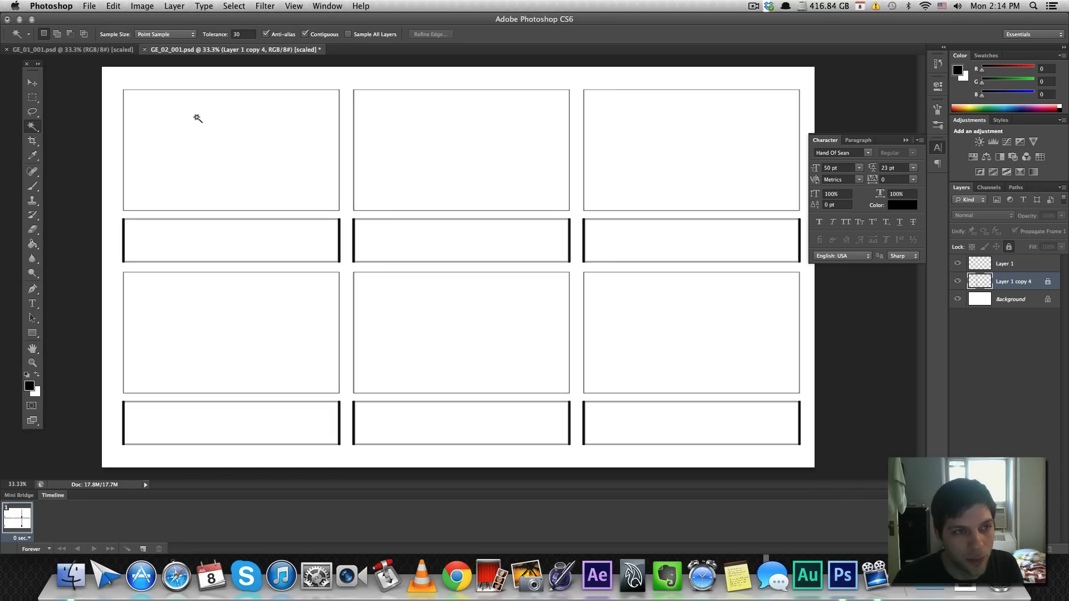
click(226, 145)
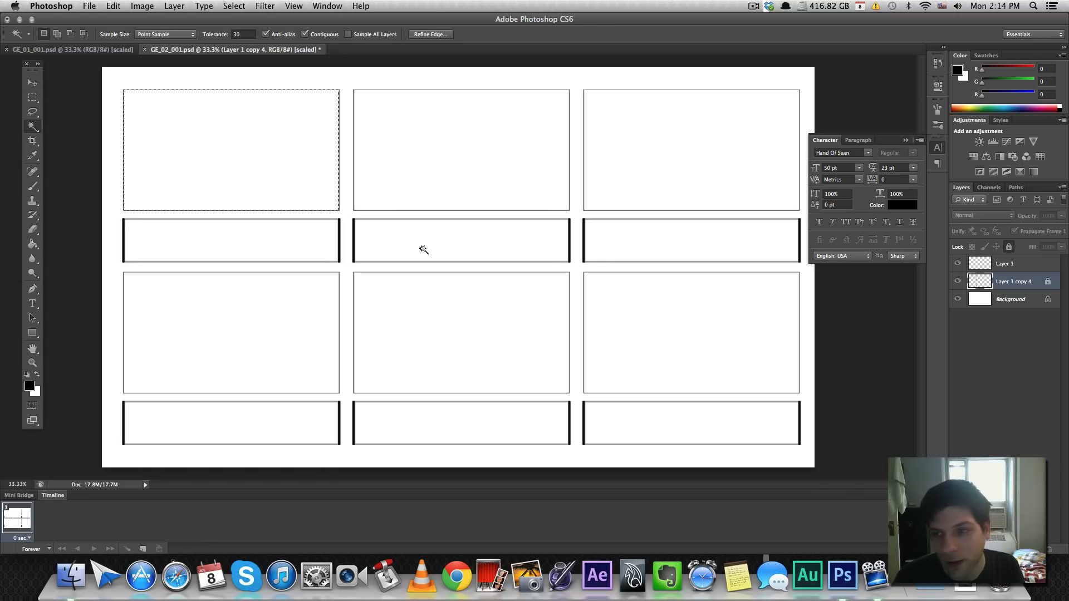
click(1024, 267)
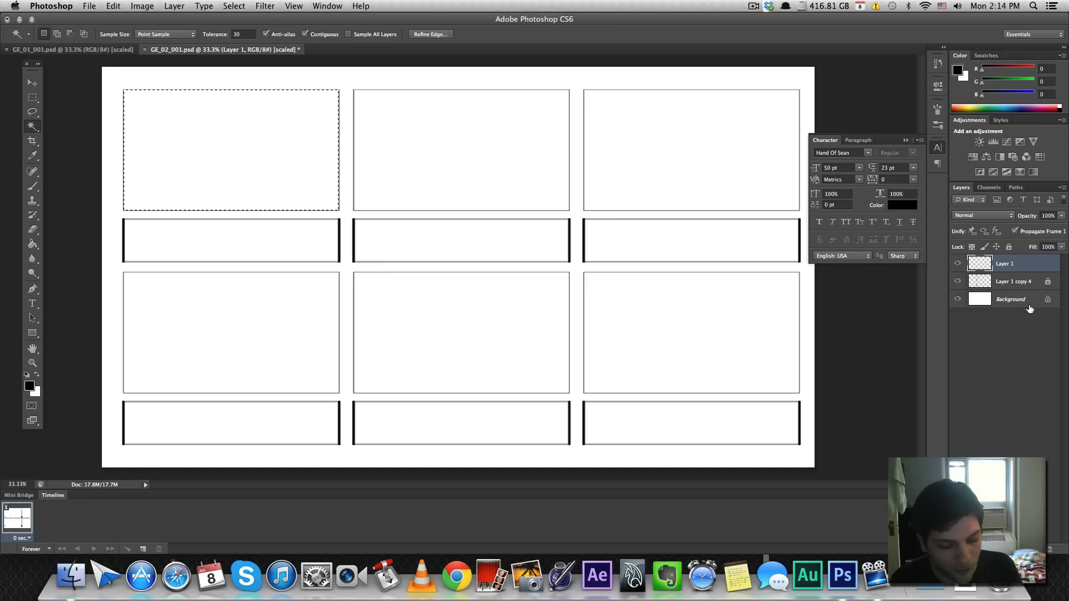
key(b)
Try a brush stroke running across the edge of the first frame's selection, and clear it.
mouse_move(192, 203)
mouse_down()
mouse_move(328, 103)
mouse_move(391, 151)
mouse_move(262, 95)
mouse_move(160, 109)
mouse_move(144, 133)
mouse_move(398, 244)
mouse_up()
key(Delete)
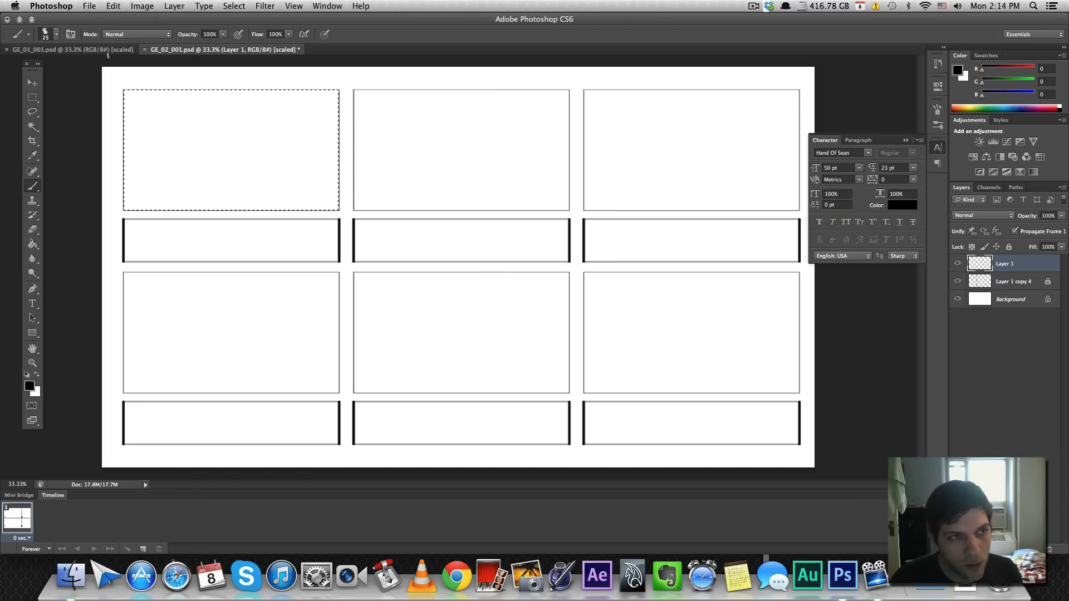
Draw the tired cube's outline in the selected first frame with a size 20 brush, using GE_01_001.psd as reference.
click(127, 50)
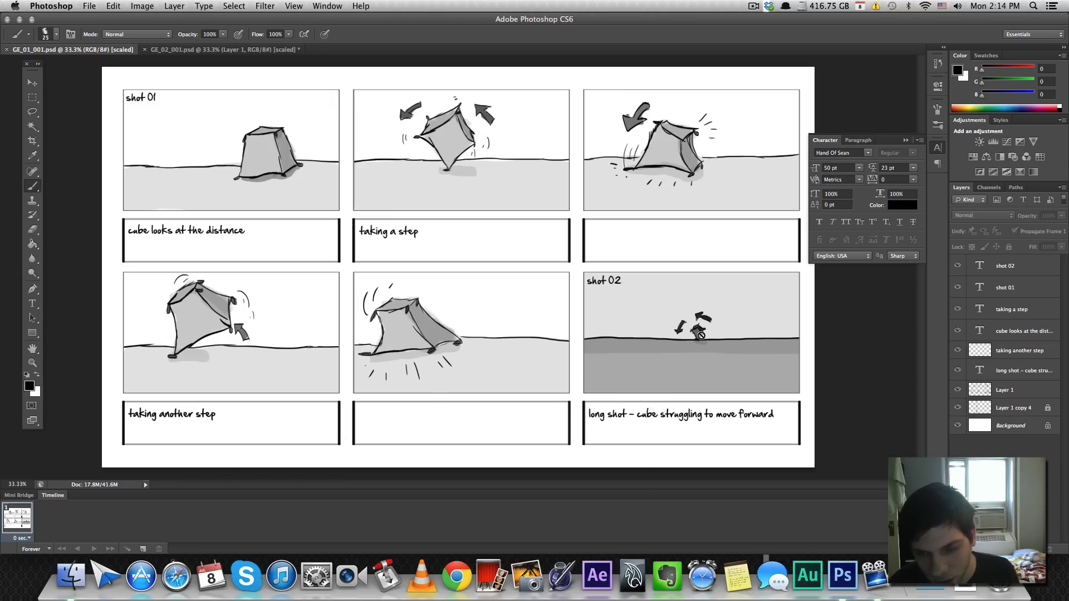
click(208, 50)
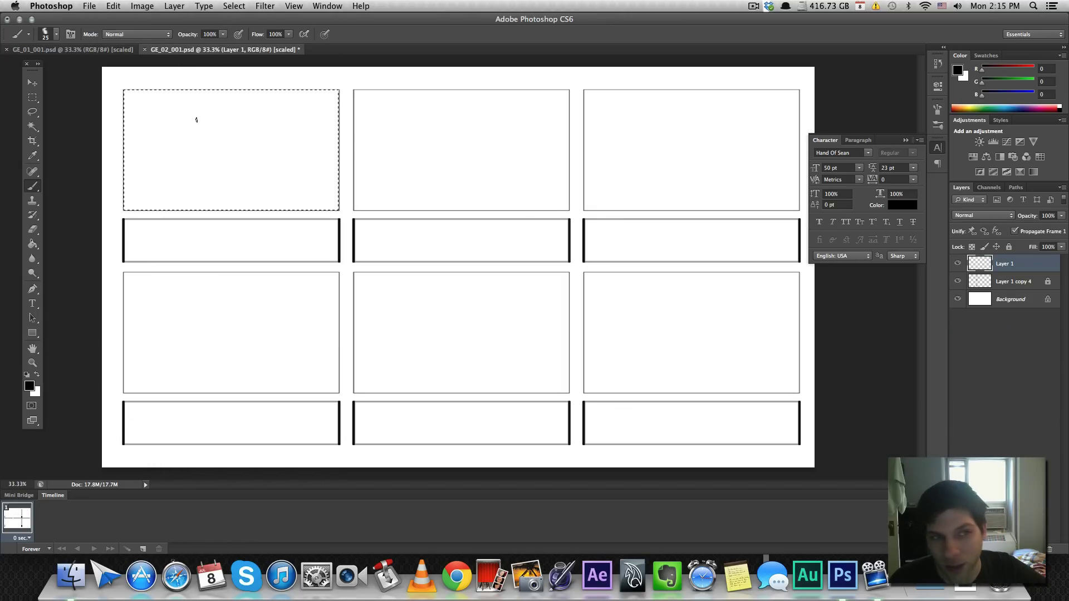
key(bracketleft)
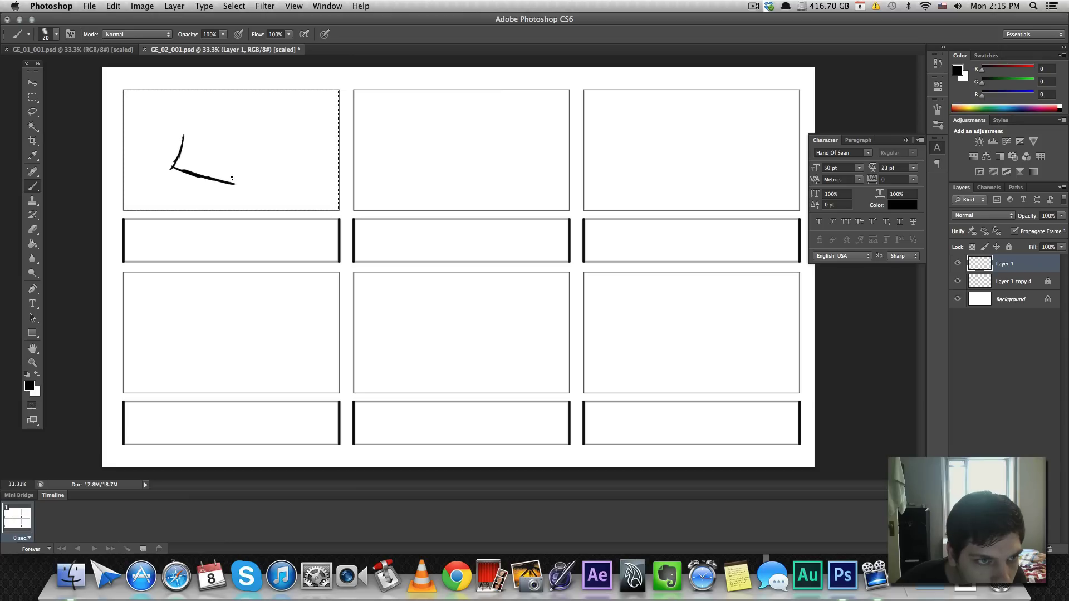
drag(227, 164, 228, 140)
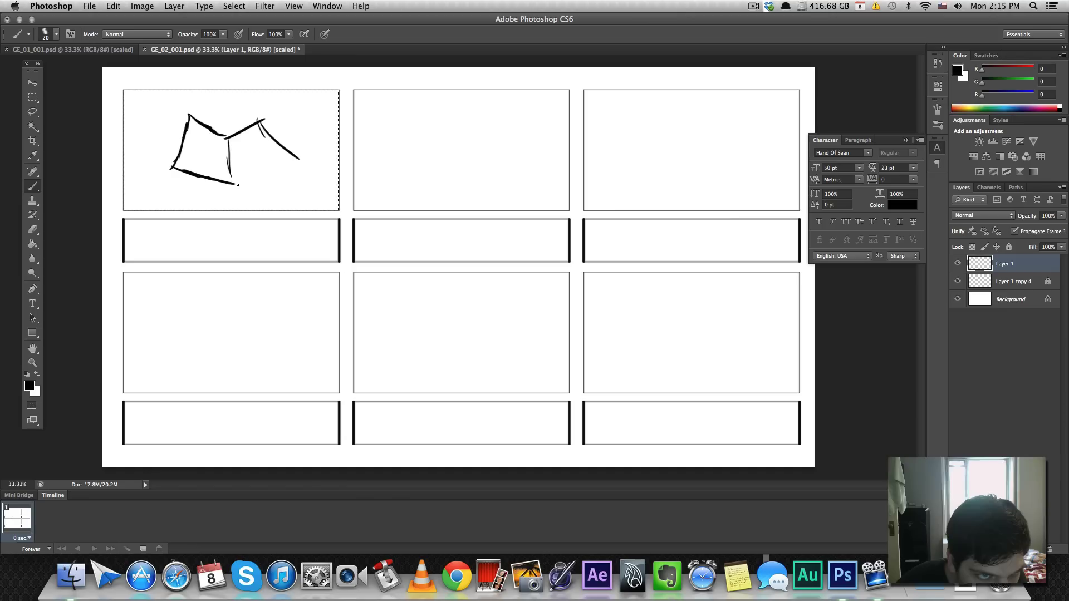
drag(253, 177, 299, 151)
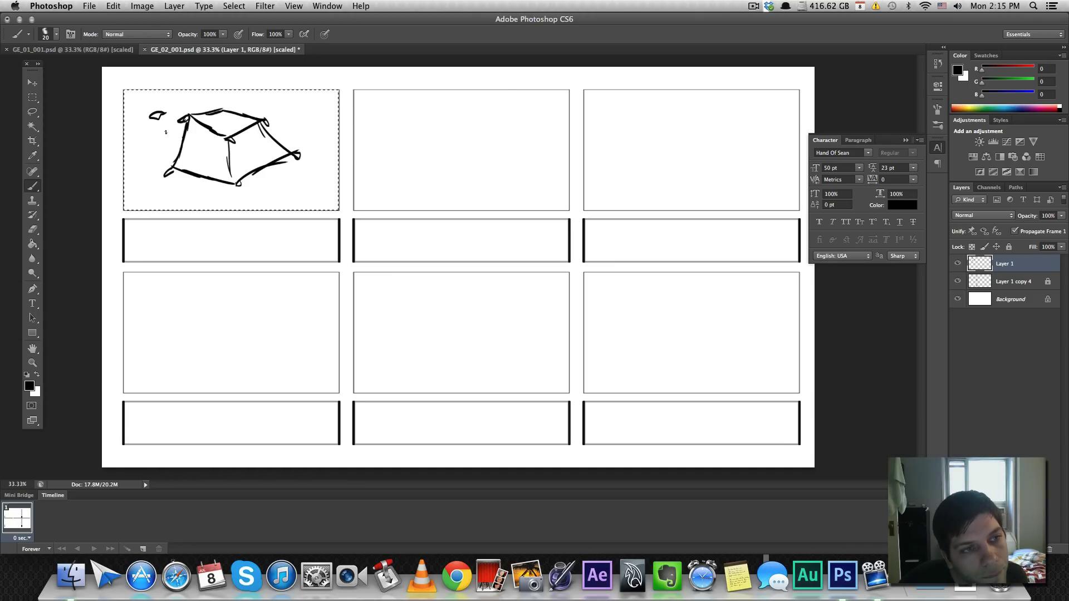
Replace the last sweat drop with smaller drops and tick marks around the cube, and add a sloping ground line behind it.
key(super+z)
drag(161, 120, 154, 127)
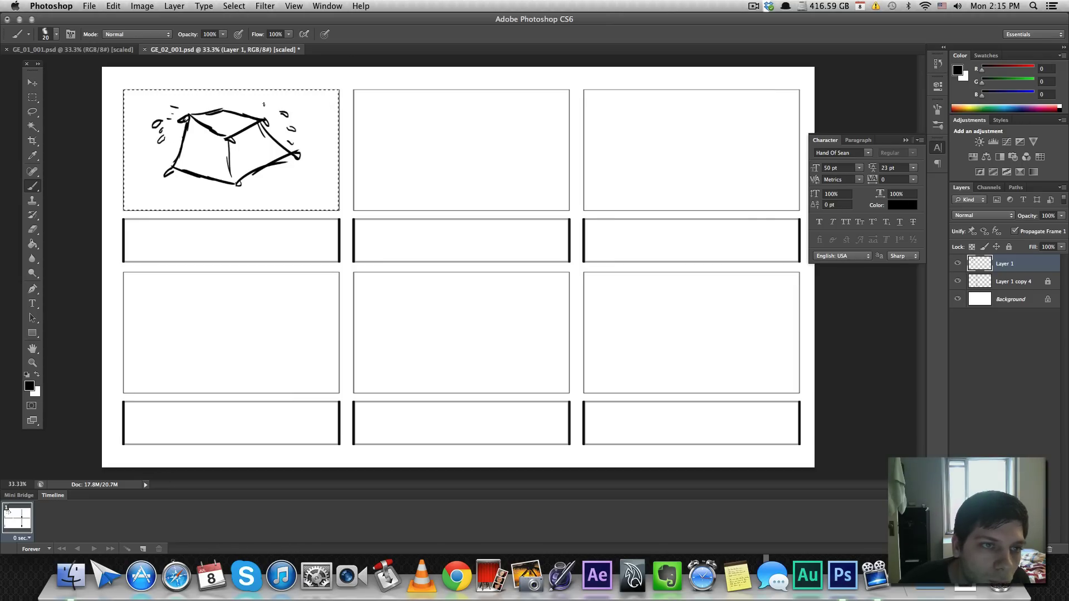
drag(263, 108, 268, 106)
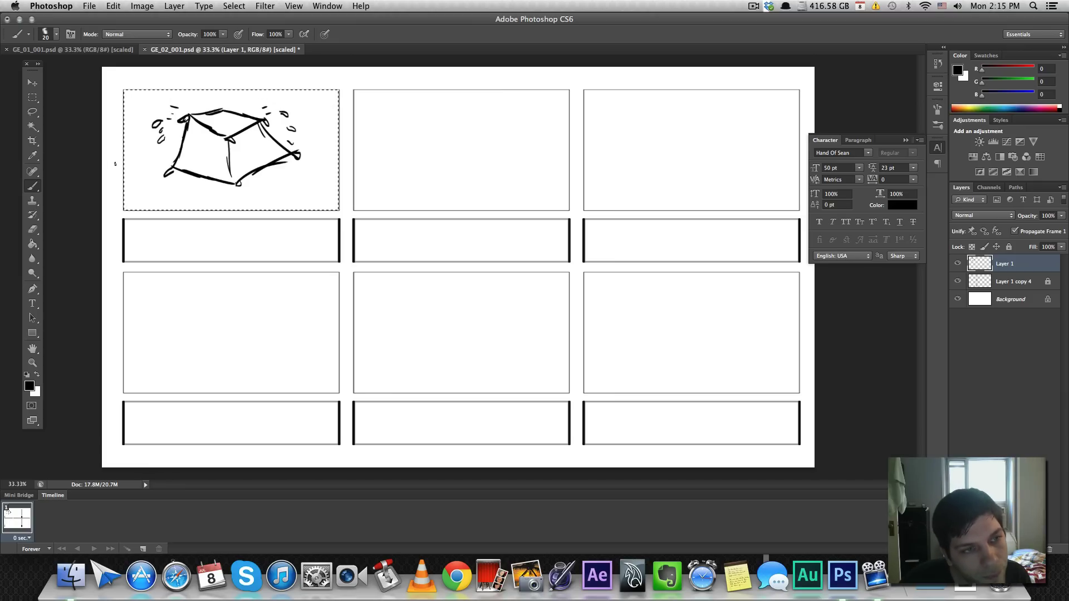
drag(172, 161, 144, 161)
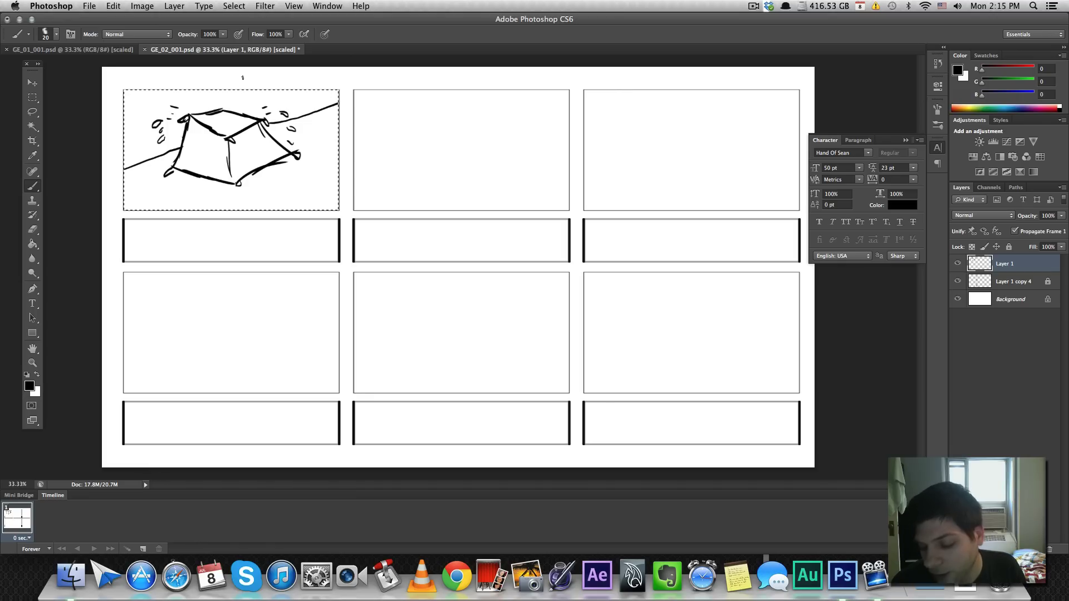
Shade the cube's faces and the ground grey with a size 100 brush at 10% opacity.
key(1)
key(bracketright)
key(bracketright)
key(bracketright)
key(bracketright)
key(bracketright)
key(bracketright)
key(bracketright)
mouse_move(196, 161)
mouse_down()
mouse_move(149, 176)
mouse_move(124, 208)
mouse_move(207, 175)
mouse_move(131, 212)
mouse_move(195, 206)
mouse_move(315, 140)
mouse_move(262, 142)
mouse_move(337, 116)
mouse_move(253, 178)
mouse_move(339, 139)
mouse_move(330, 168)
mouse_move(342, 185)
mouse_move(302, 221)
mouse_move(264, 209)
mouse_move(203, 217)
mouse_move(222, 169)
mouse_move(196, 154)
mouse_move(193, 127)
mouse_move(256, 128)
mouse_move(213, 132)
mouse_move(223, 145)
mouse_move(258, 139)
mouse_move(213, 160)
mouse_move(217, 140)
mouse_move(230, 160)
mouse_move(203, 132)
mouse_move(192, 139)
mouse_move(229, 122)
mouse_move(210, 121)
mouse_move(233, 143)
mouse_move(309, 124)
mouse_move(185, 161)
mouse_move(97, 213)
mouse_move(173, 98)
mouse_move(189, 107)
mouse_move(181, 147)
mouse_move(200, 165)
mouse_move(181, 162)
mouse_move(195, 127)
mouse_move(219, 125)
mouse_move(193, 125)
mouse_move(230, 121)
mouse_move(221, 117)
mouse_move(276, 148)
mouse_move(228, 152)
mouse_move(238, 140)
mouse_move(240, 160)
mouse_move(263, 153)
mouse_move(234, 174)
mouse_move(184, 161)
mouse_move(224, 143)
mouse_move(202, 122)
mouse_move(249, 123)
mouse_move(279, 149)
mouse_move(211, 116)
mouse_up()
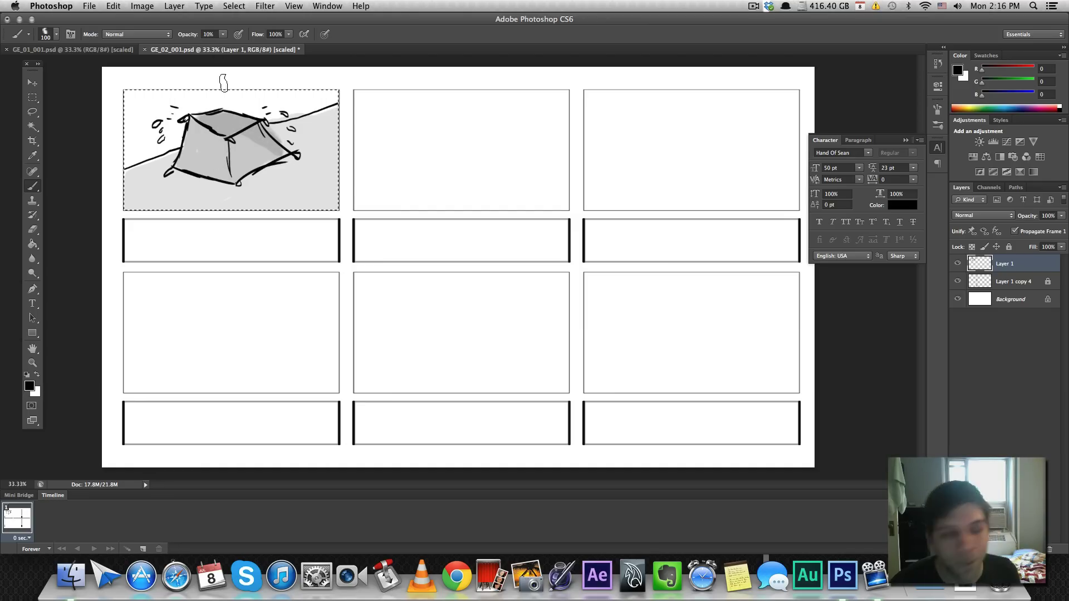
Darken the cube's corners with a size 35 brush at 50% opacity, and touch up the drops at 10%.
key(bracketleft)
key(5)
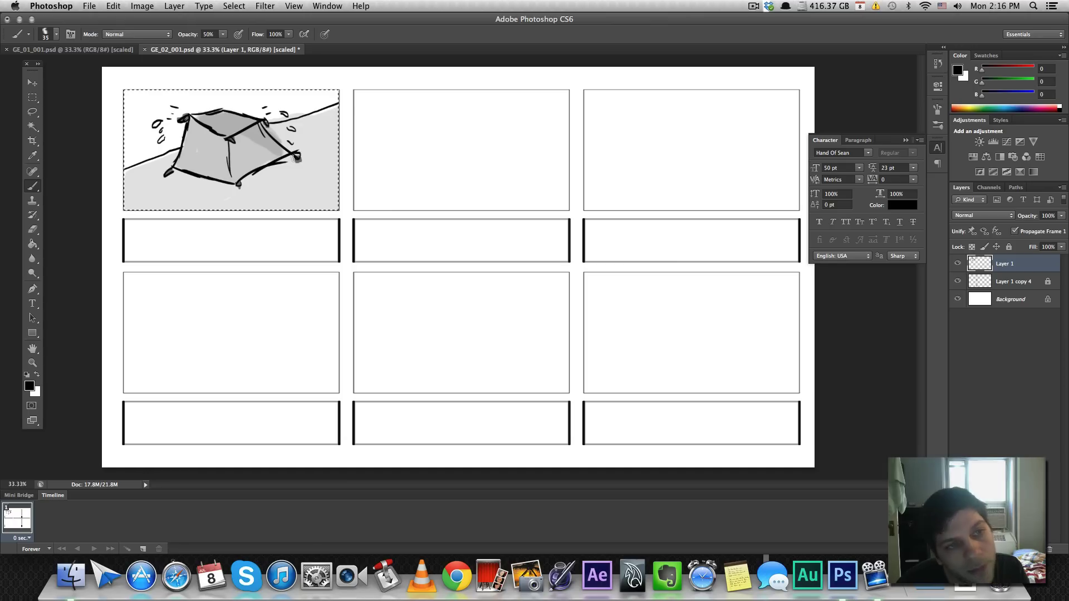
key(1)
drag(170, 105, 178, 107)
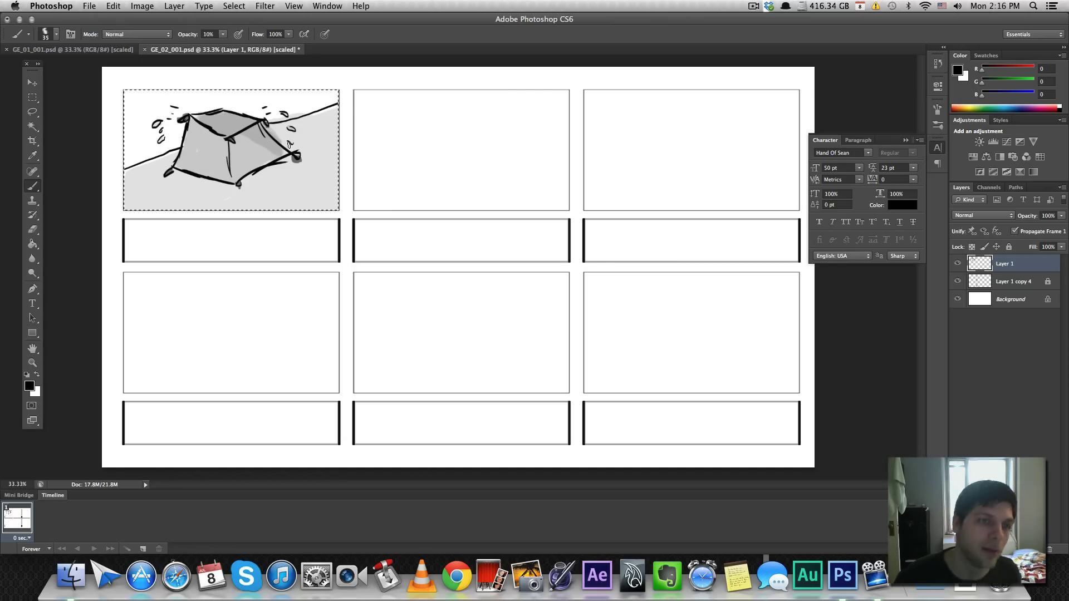
key(5)
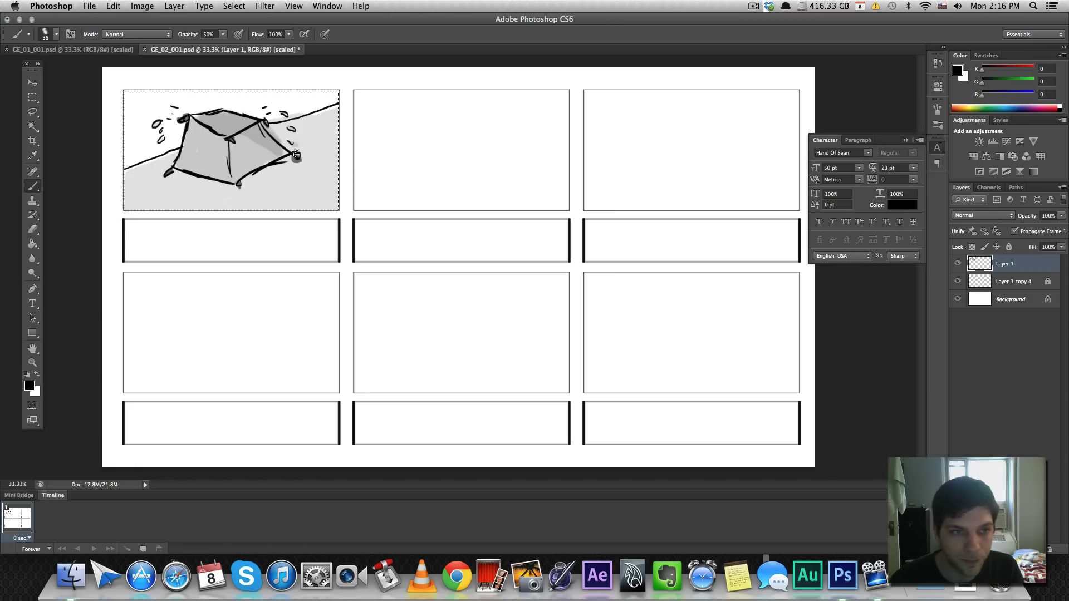
Deselect the first frame, and check the caption layout in GE_01_001.psd before returning to GE_02_001.psd.
key(m)
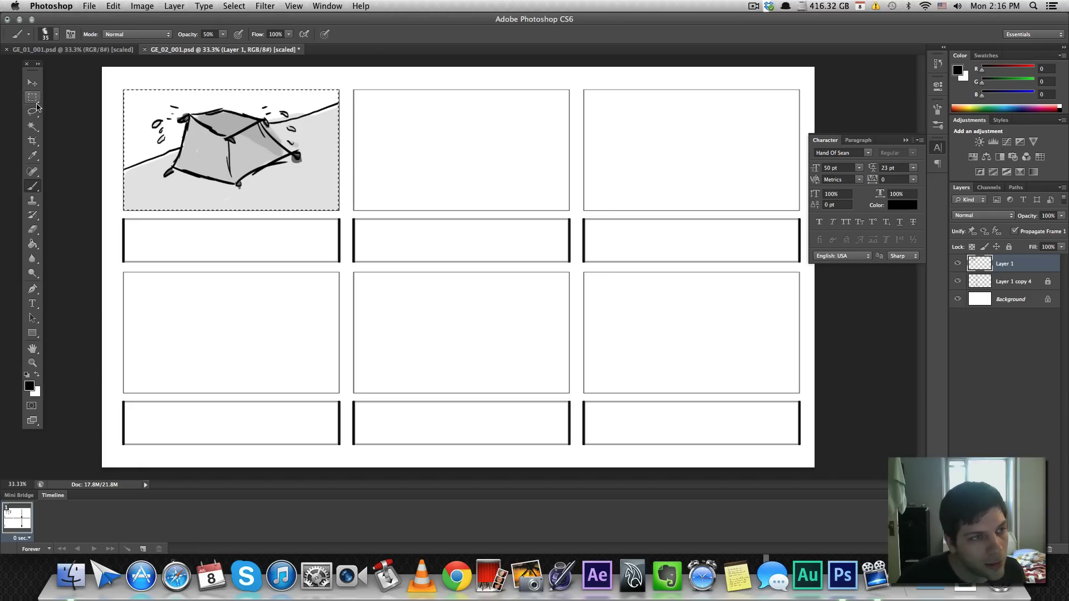
key(ctrl+d)
click(100, 50)
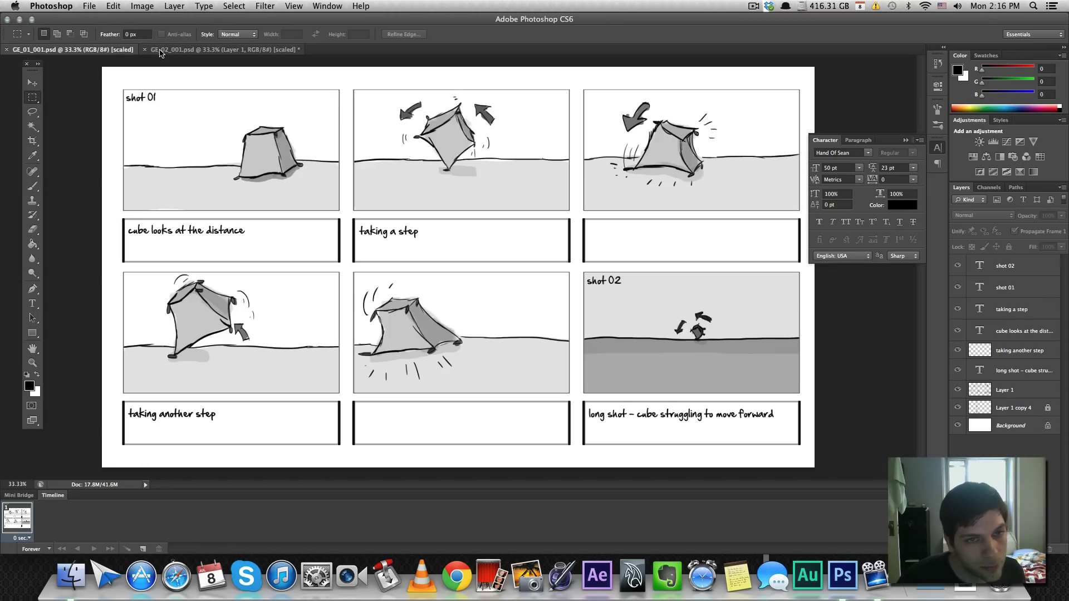
click(164, 52)
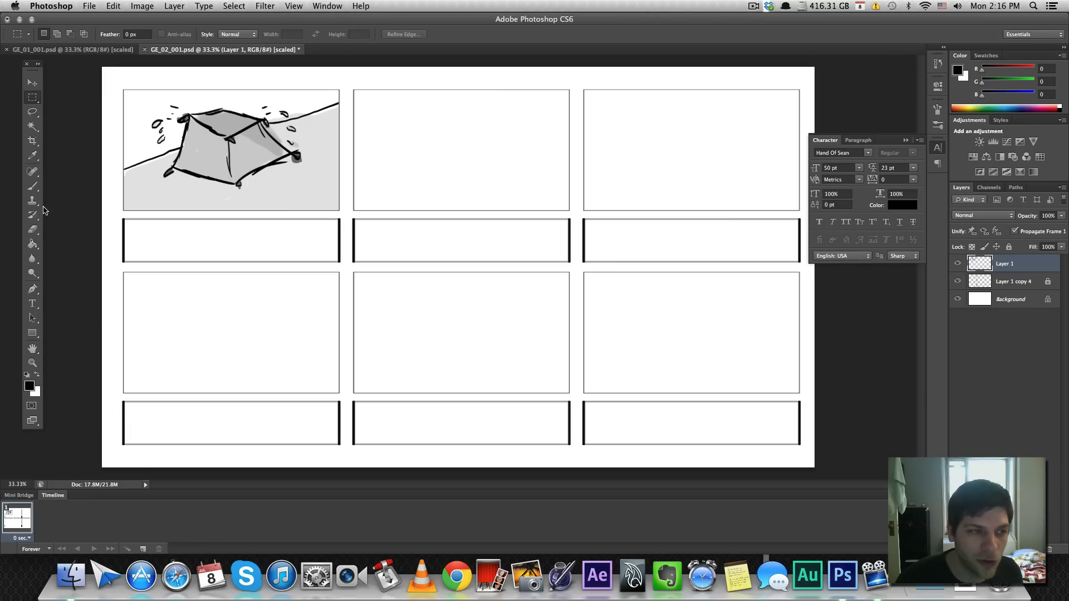
Add the left-aligned caption "cube catching its breath" near the upper-left of the box below the first frame.
click(32, 303)
click(132, 230)
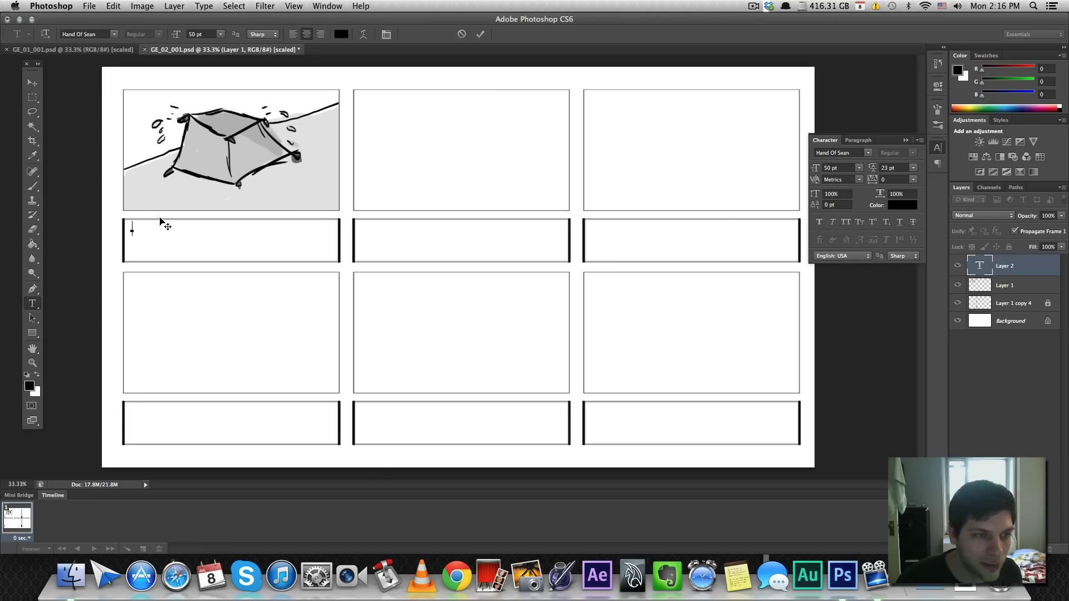
text(cube catching its breath)
click(32, 82)
mouse_move(177, 244)
mouse_down()
mouse_move(227, 237)
mouse_move(180, 233)
mouse_up()
click(858, 141)
click(822, 155)
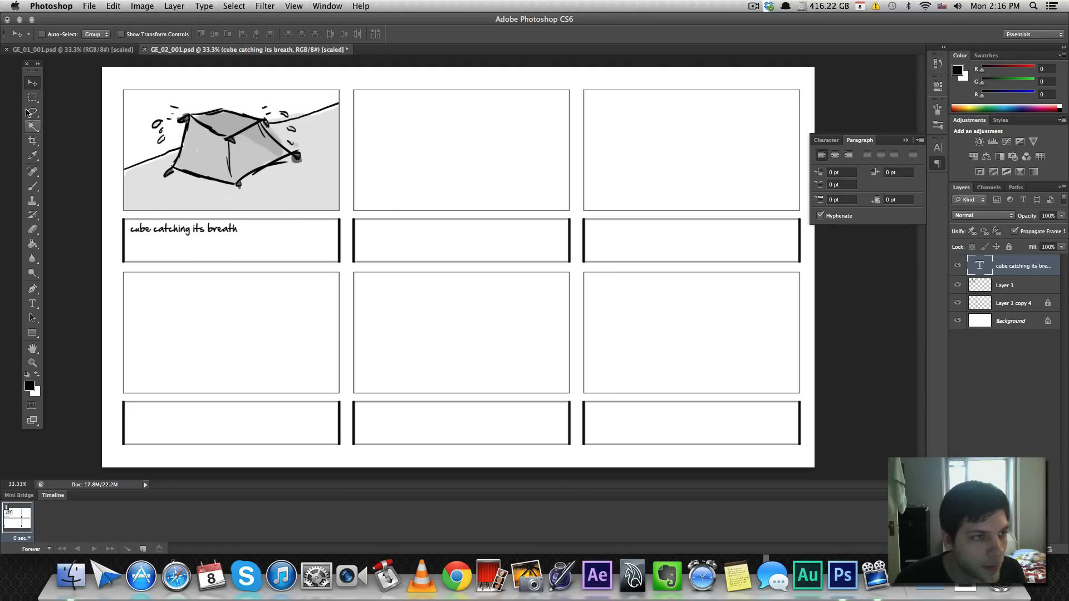
Add the label "shot 03" in the first frame's upper-left corner and save the document.
click(33, 305)
click(136, 104)
text(Shot 02)
key(BackSpace)
text(3)
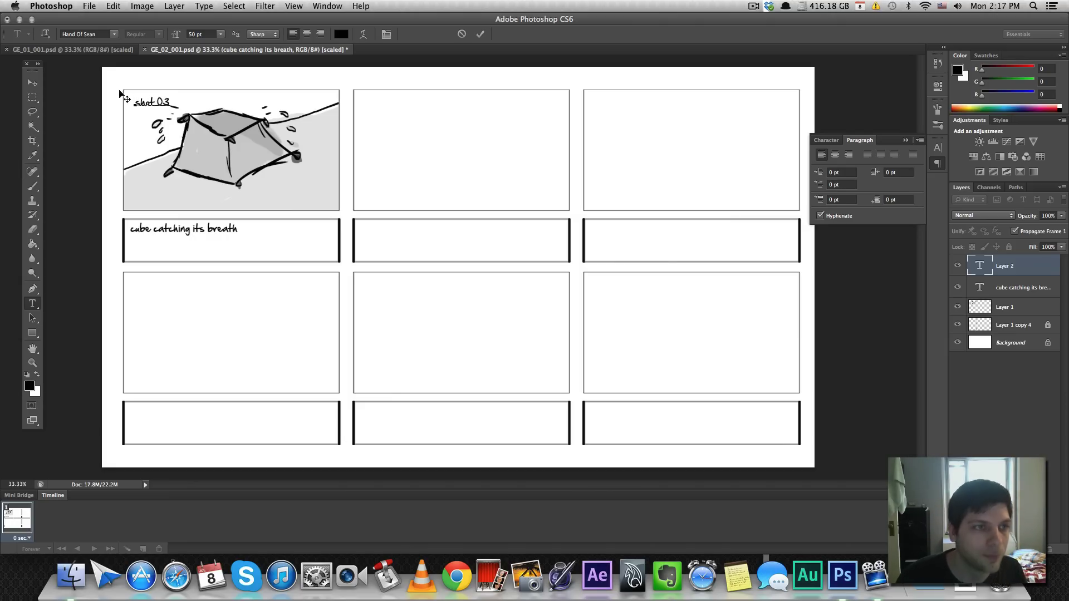
click(33, 83)
drag(175, 105, 168, 104)
key(super+s)
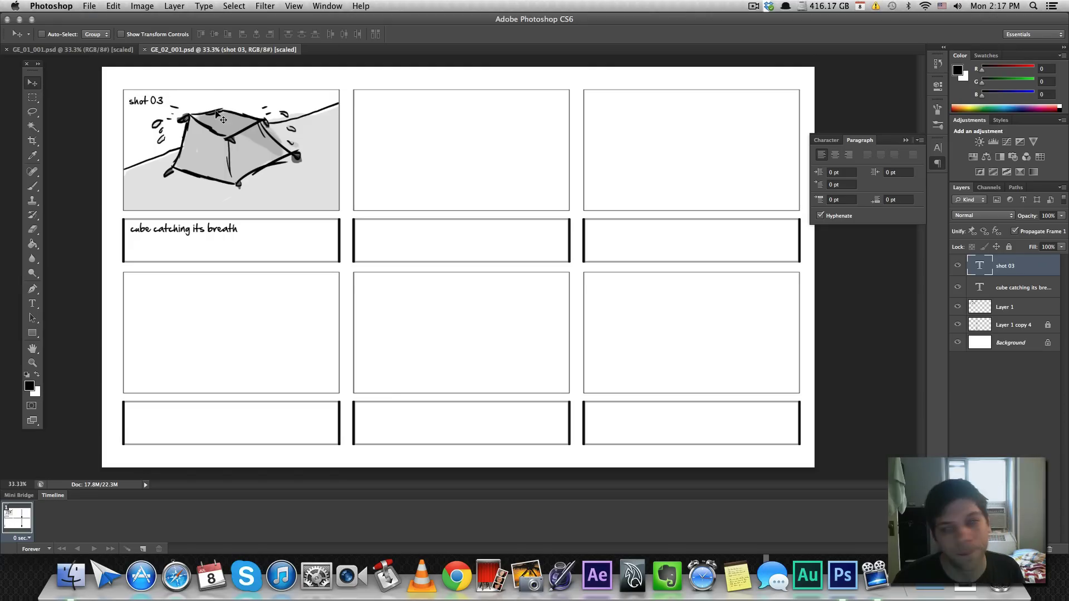
Select the inside of the top row's second frame with the Magic Wand on Layer 1 copy 4, and ready the brush on Layer 1.
click(1014, 326)
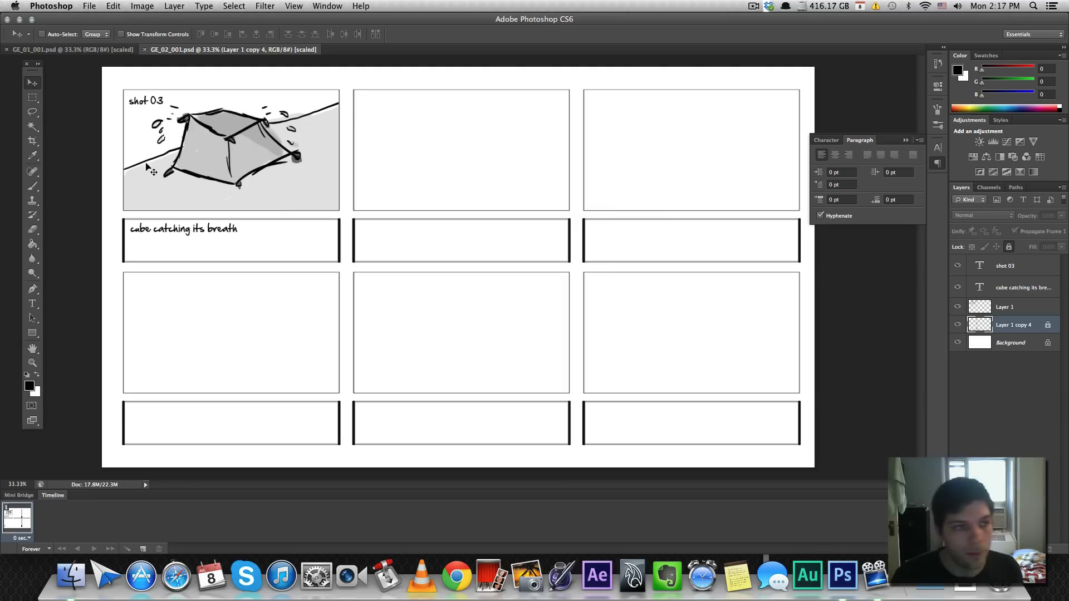
click(32, 125)
click(462, 181)
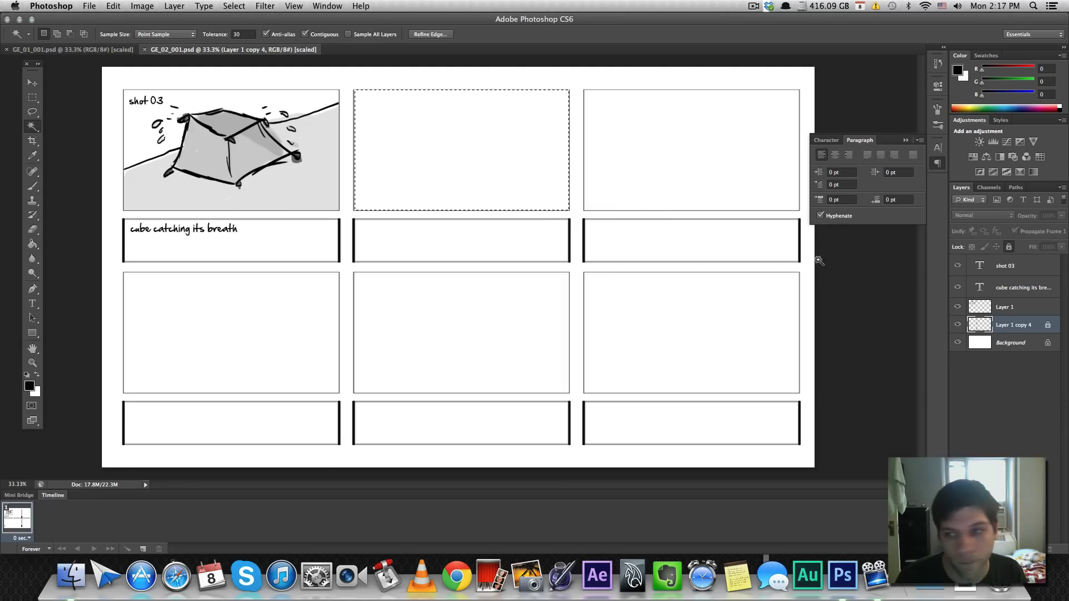
click(993, 308)
key(b)
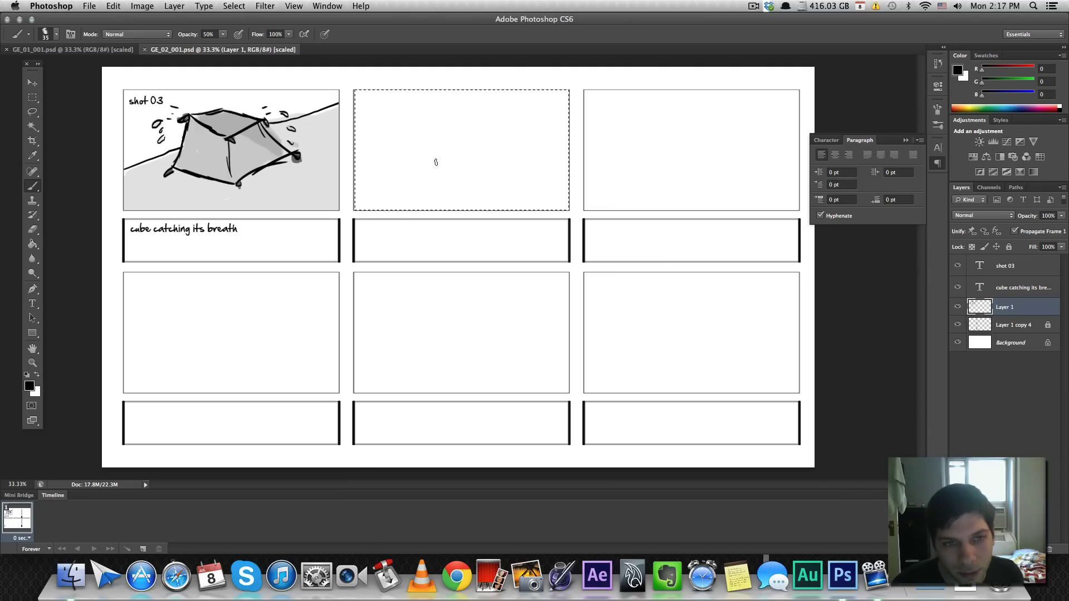
Sketch a ball speeding along the ground past the cube with a dust cloud in the second frame, using a size 20 brush at 100% opacity.
mouse_move(412, 147)
mouse_down()
mouse_move(395, 162)
mouse_move(405, 169)
mouse_up()
key(super+z)
key(0)
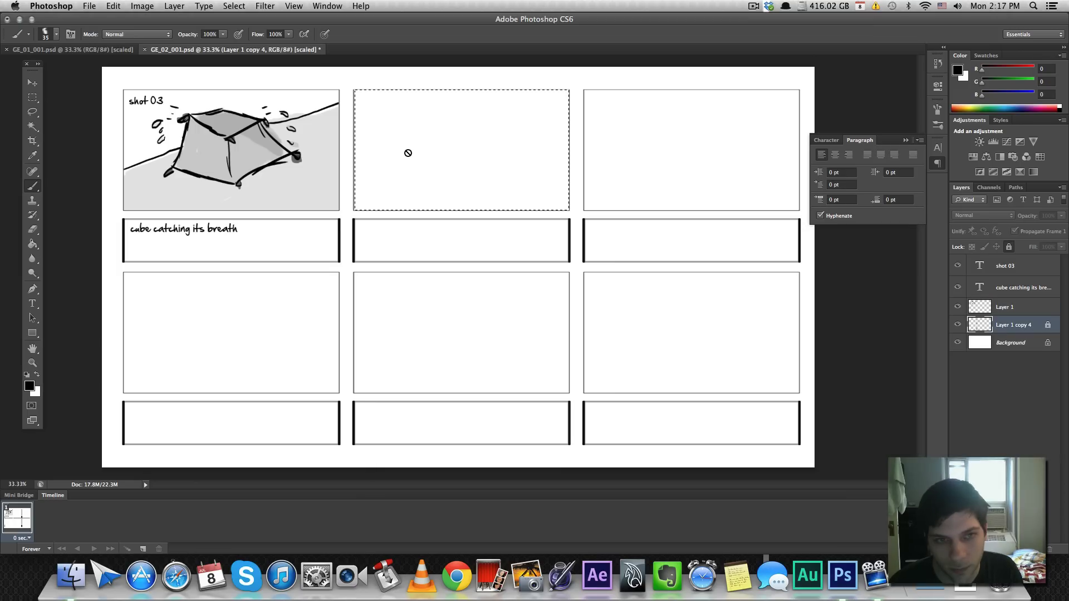
click(1002, 306)
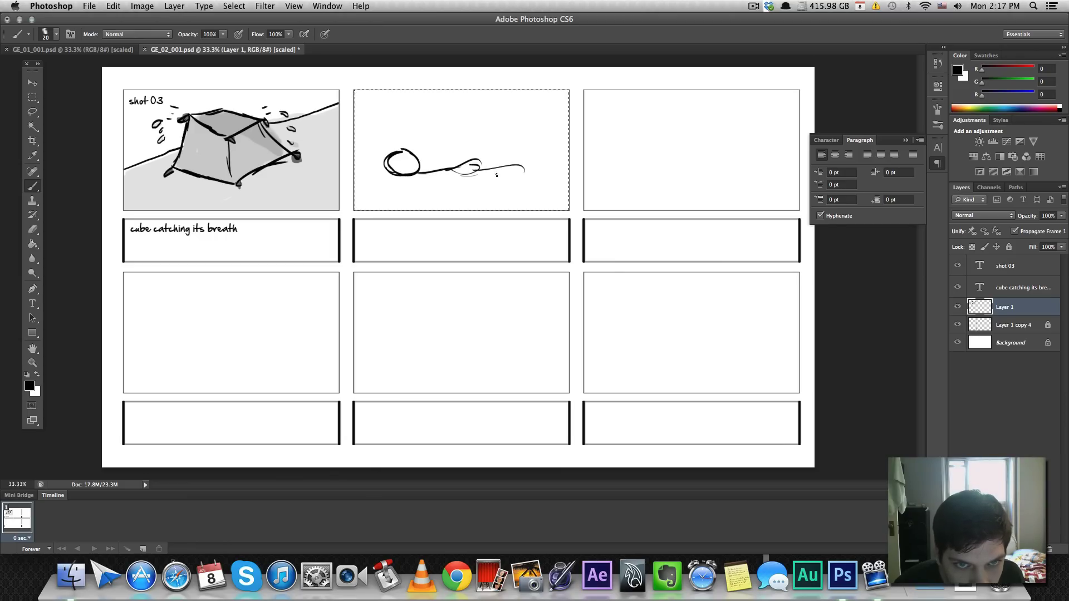
drag(516, 165, 556, 170)
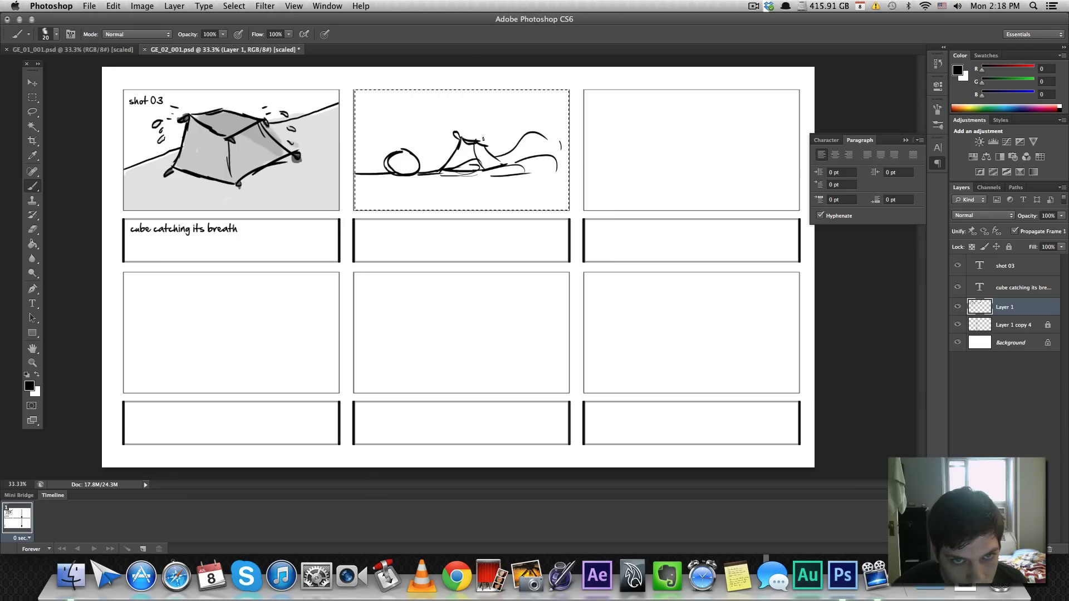
mouse_move(489, 145)
mouse_down()
mouse_move(503, 160)
mouse_move(567, 160)
mouse_up()
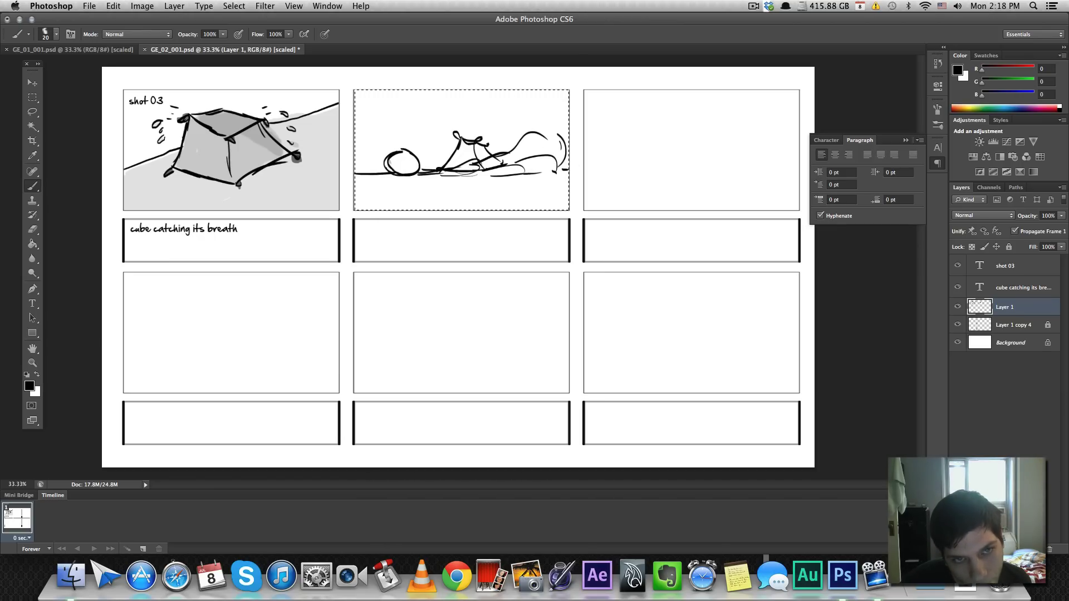
drag(414, 160, 400, 174)
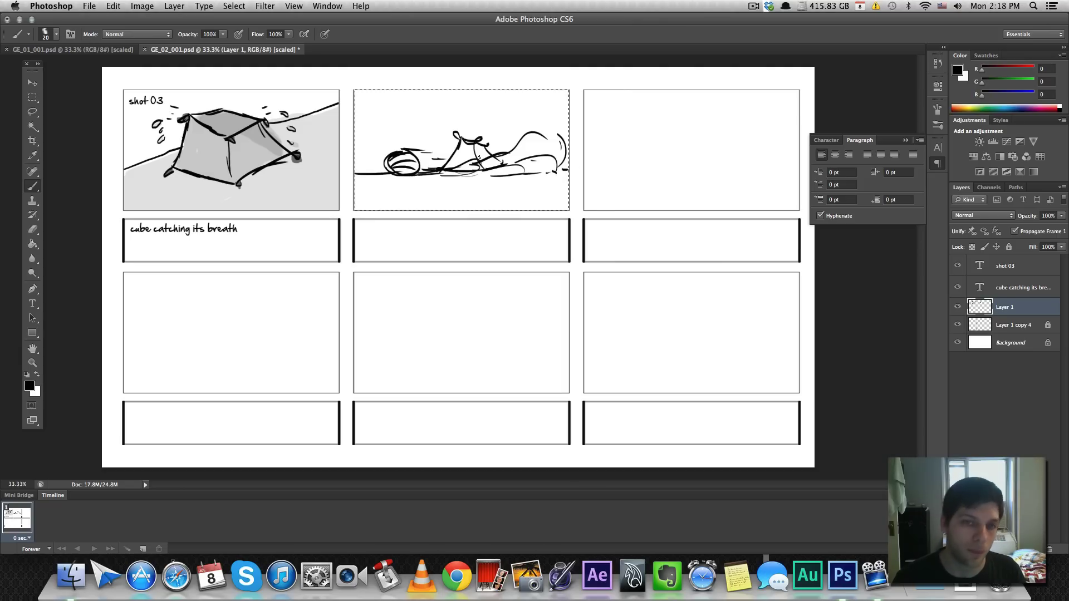
Shade the second frame's ground and cube with a size 100 brush at 10% opacity, and darken the ball.
key(1)
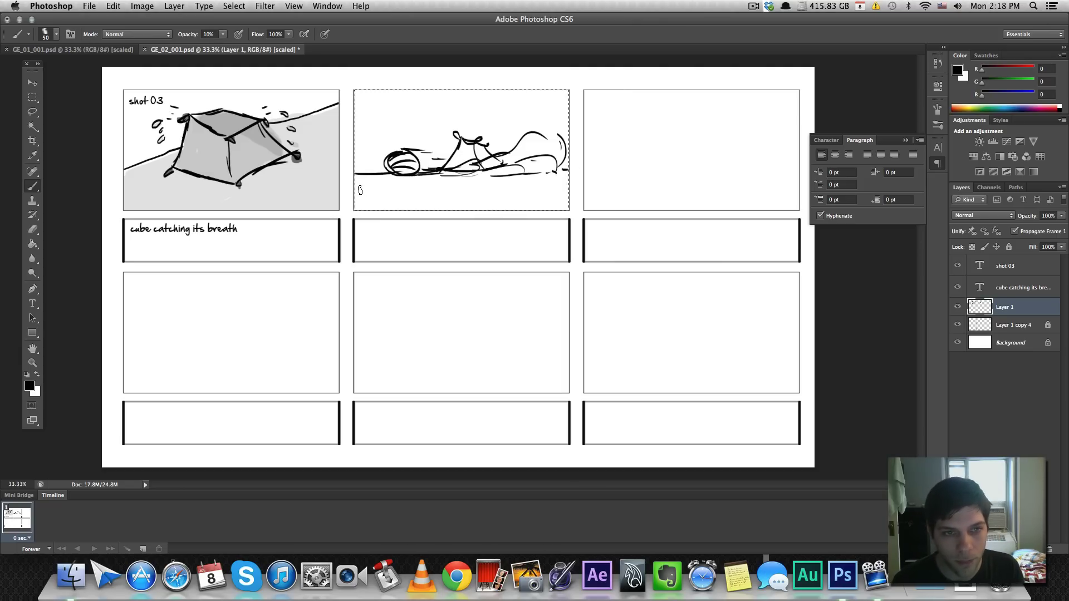
key(bracketright)
key(bracketright)
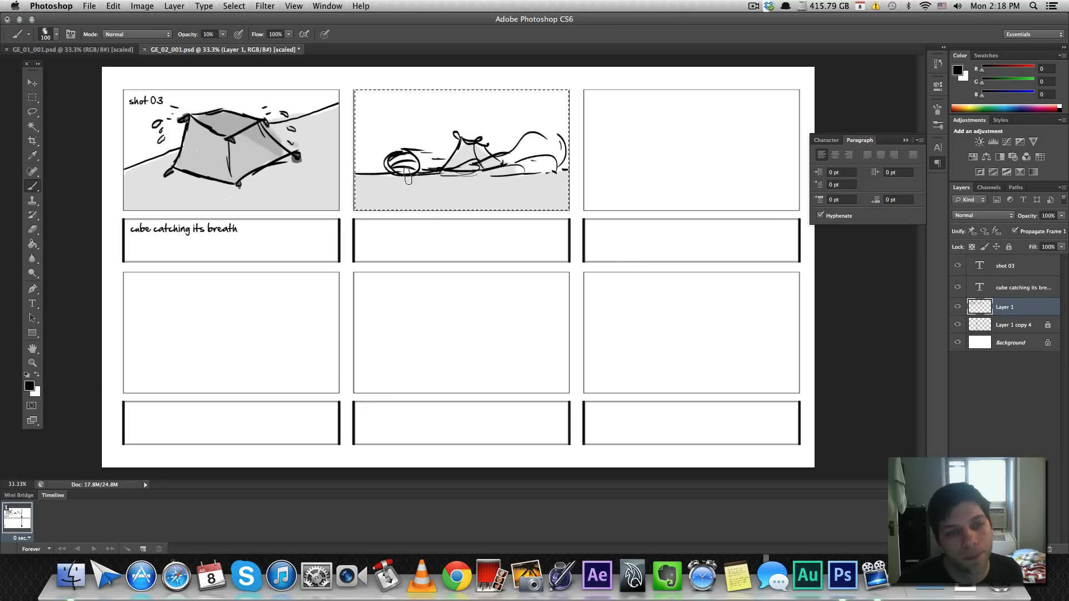
mouse_move(397, 170)
mouse_down()
mouse_move(467, 147)
mouse_move(464, 161)
mouse_move(475, 155)
mouse_move(452, 164)
mouse_up()
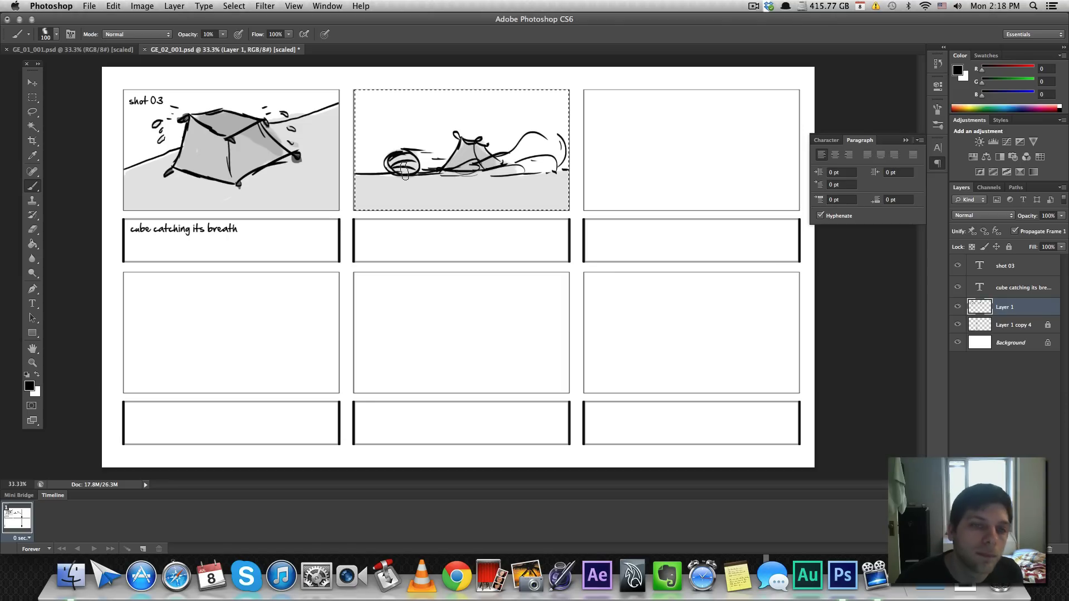
key(bracketleft)
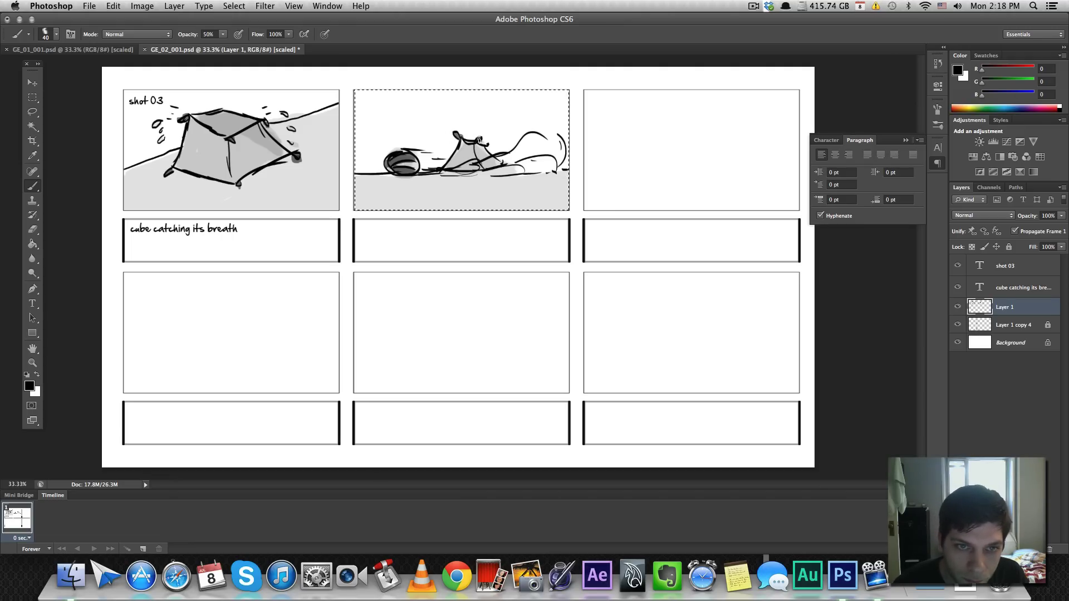
Shade the dust cloud trailing behind the ball with a size 80 brush at 20% opacity.
drag(439, 174, 502, 147)
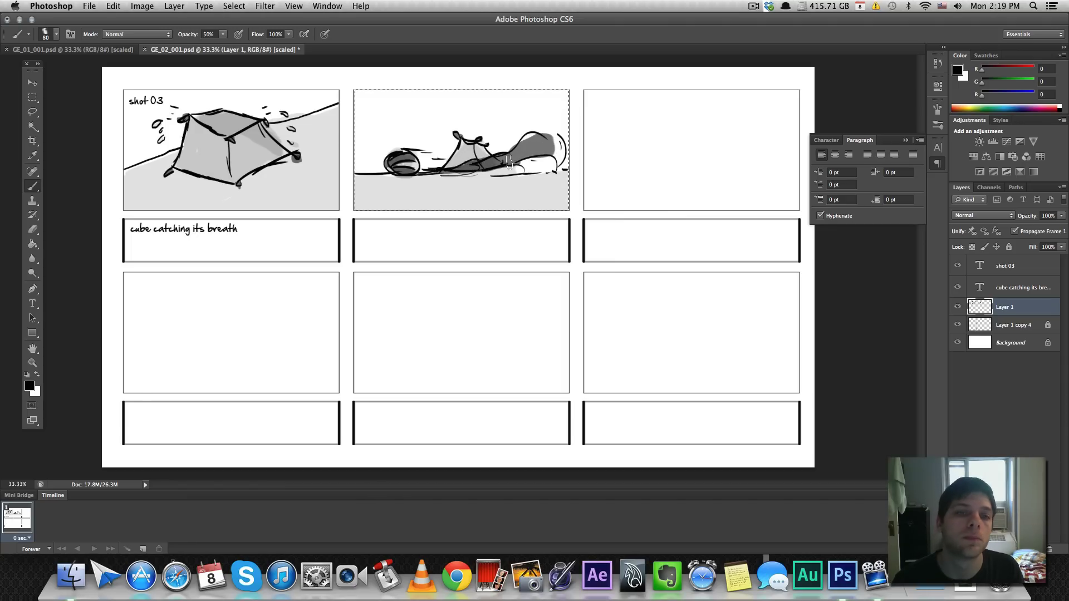
key(super+z)
key(2)
mouse_move(426, 173)
mouse_down()
mouse_move(505, 164)
mouse_move(526, 146)
mouse_move(543, 154)
mouse_move(549, 146)
mouse_move(555, 160)
mouse_move(445, 168)
mouse_up()
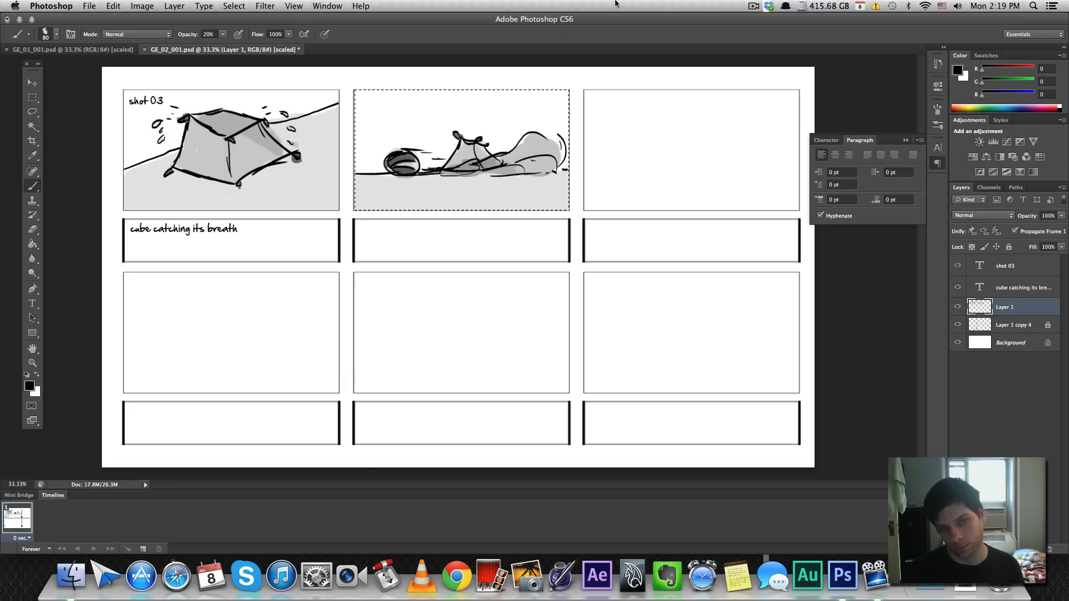
Add light shading to the motion trail just behind the ball at 10% opacity, and deselect the second frame.
drag(402, 154, 531, 154)
key(ctrl+z)
key(1)
mouse_move(427, 163)
mouse_down()
mouse_move(434, 158)
mouse_move(417, 161)
mouse_move(482, 155)
mouse_move(415, 167)
mouse_move(411, 154)
mouse_move(443, 162)
mouse_up()
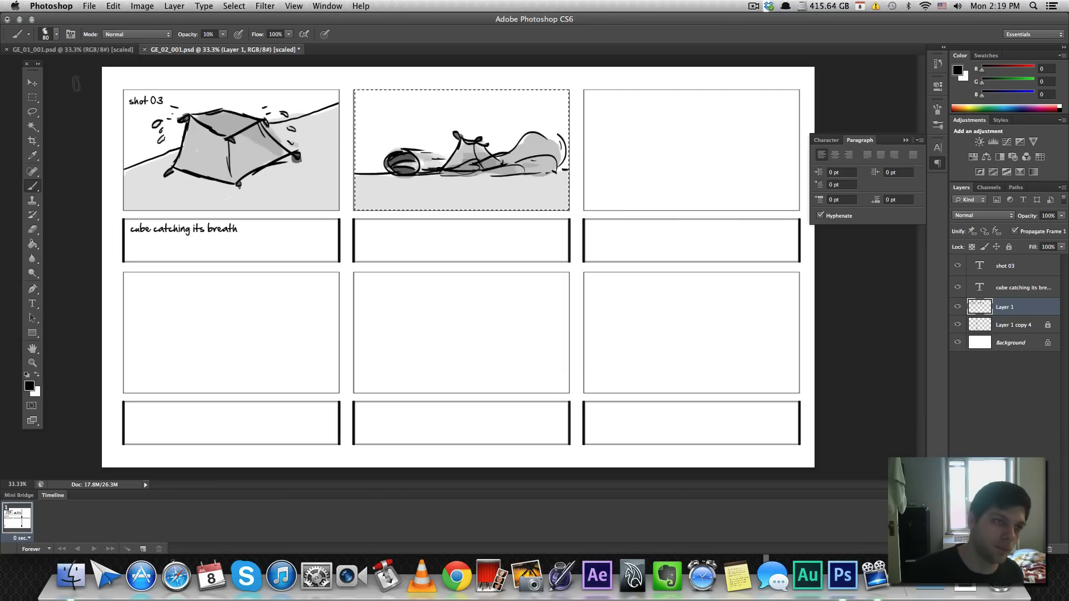
click(32, 99)
key(super+d)
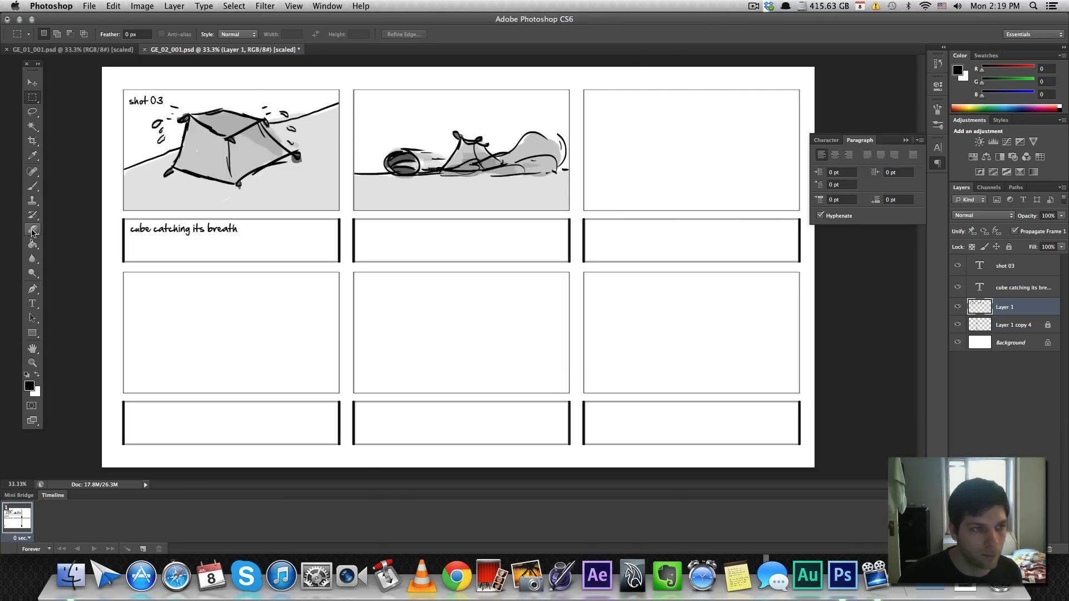
Add the caption "ball speends through infront of cube" near the upper-left of the box below the second frame.
click(32, 304)
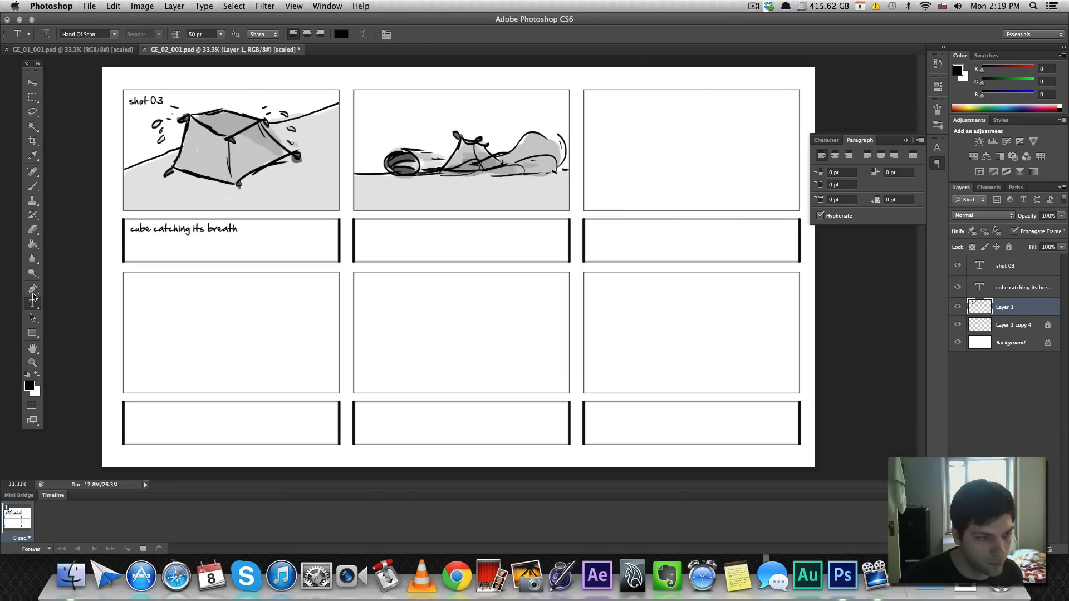
click(365, 237)
text(ball)
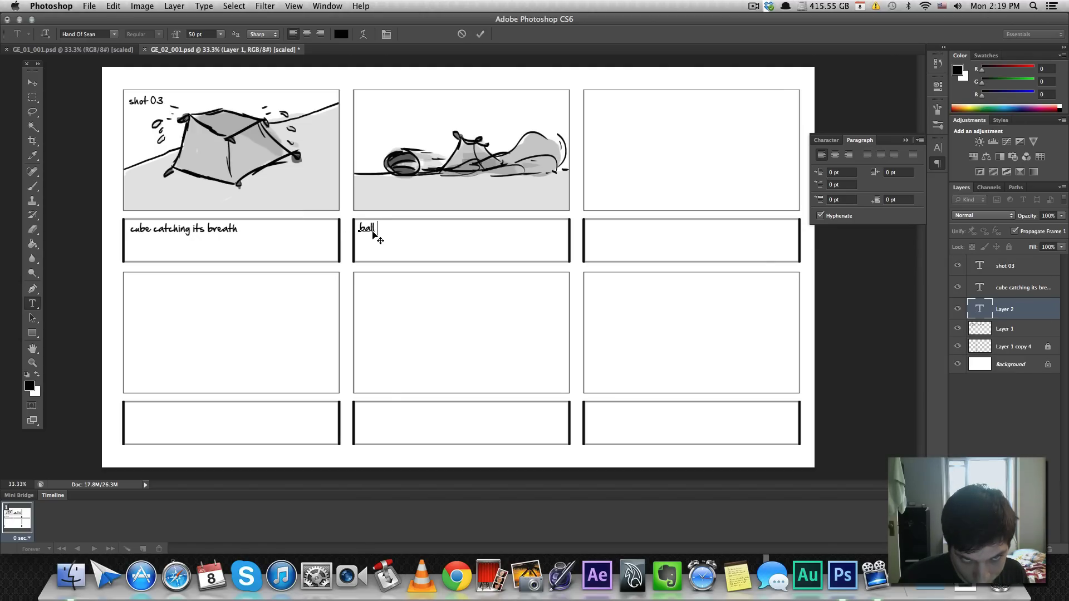
text( speends threough)
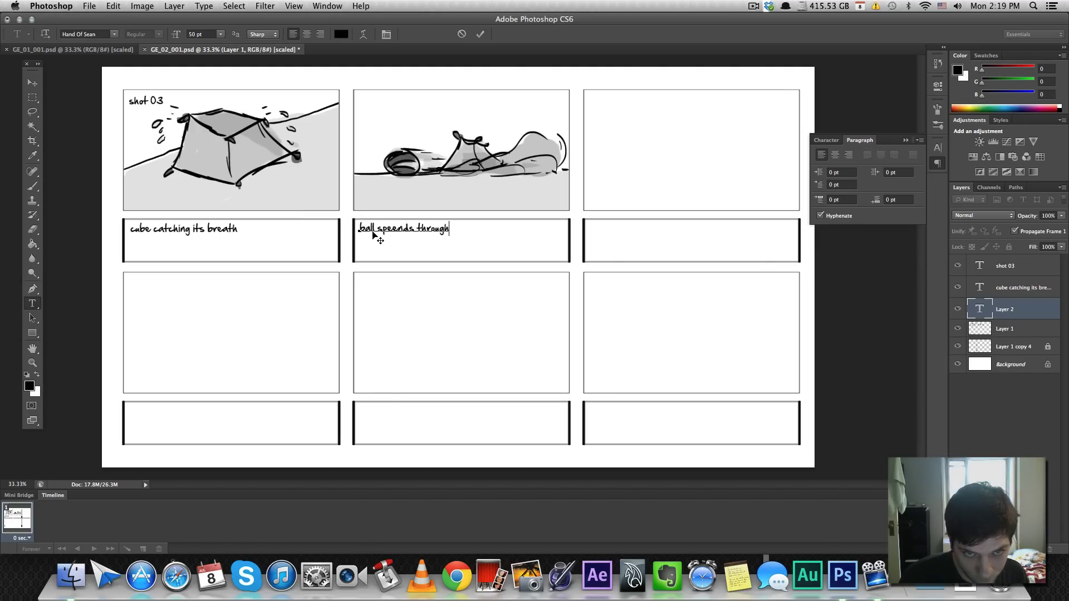
text(infront of )
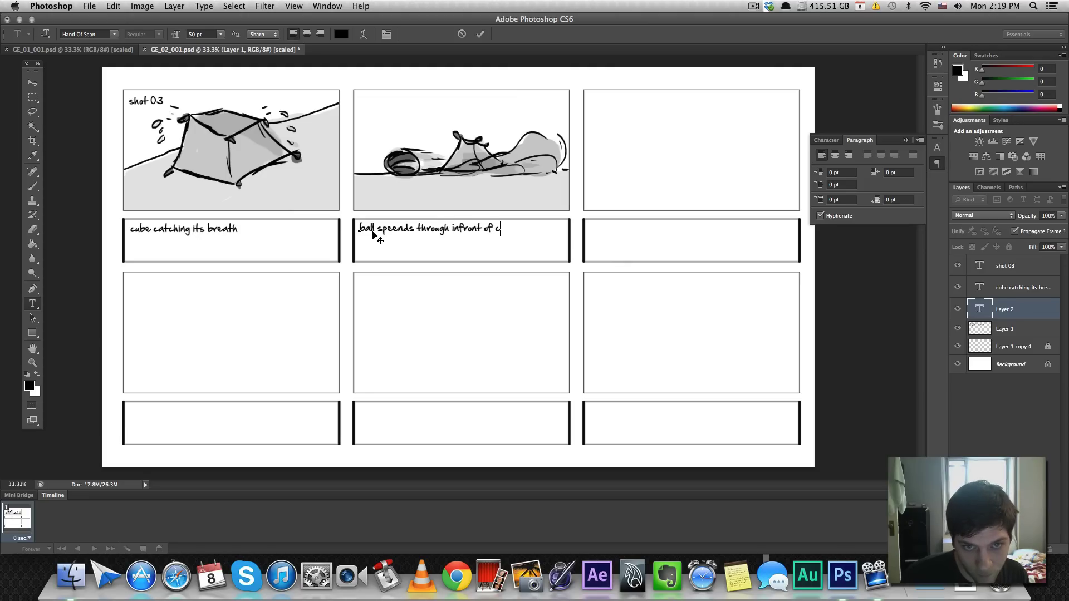
text(cue)
key(BackSpace)
key(BackSpace)
text(ube)
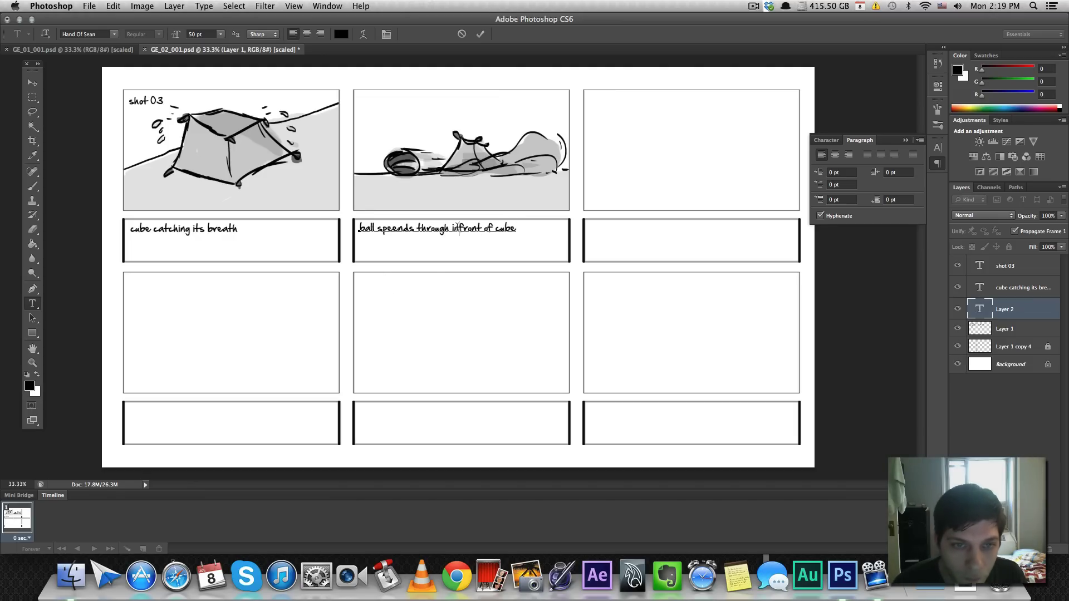
click(32, 82)
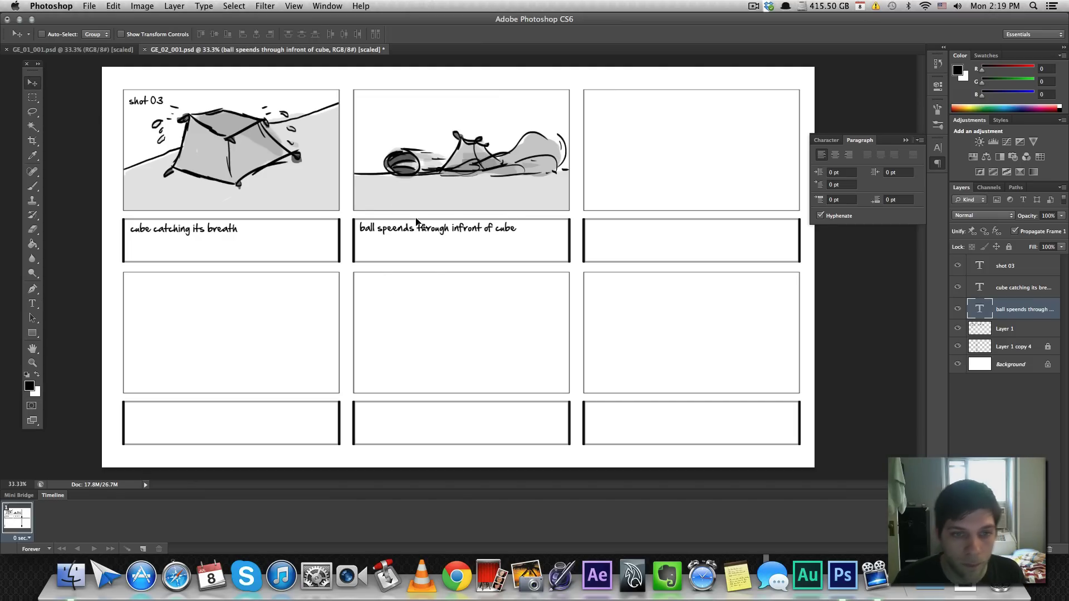
drag(412, 230, 410, 232)
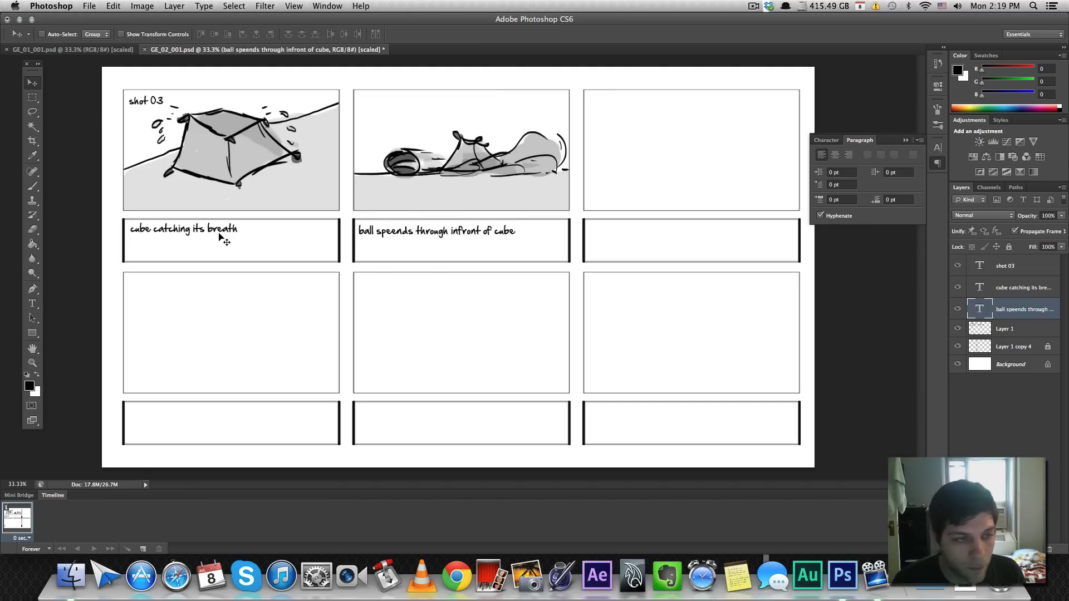
Correct the second caption to "ball speeds through infront of cube", and save the document with no layer selected.
click(32, 303)
click(399, 230)
key(BackSpace)
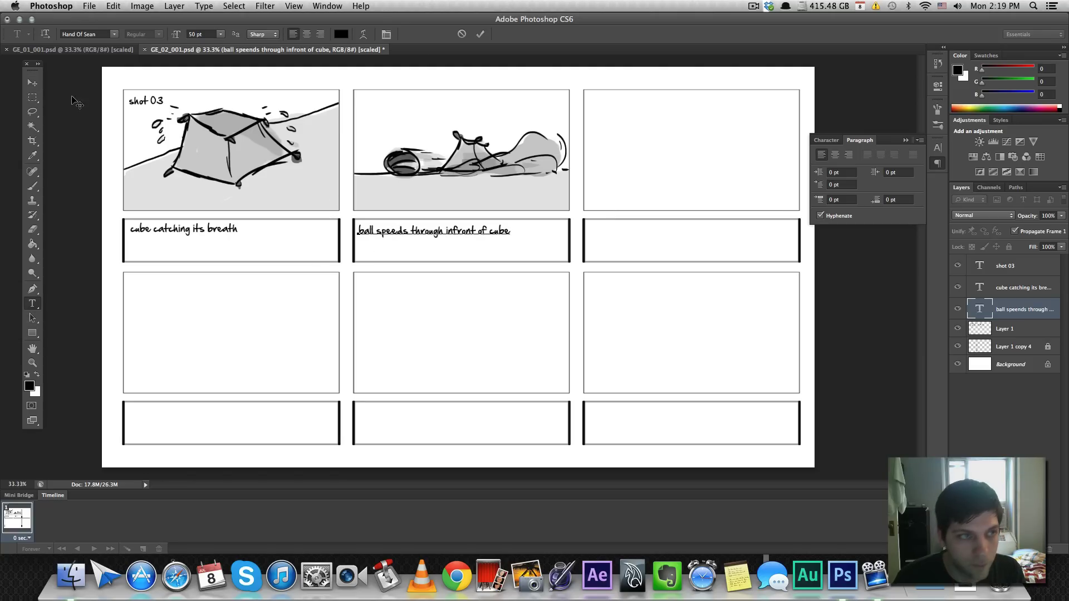
click(33, 82)
click(1012, 397)
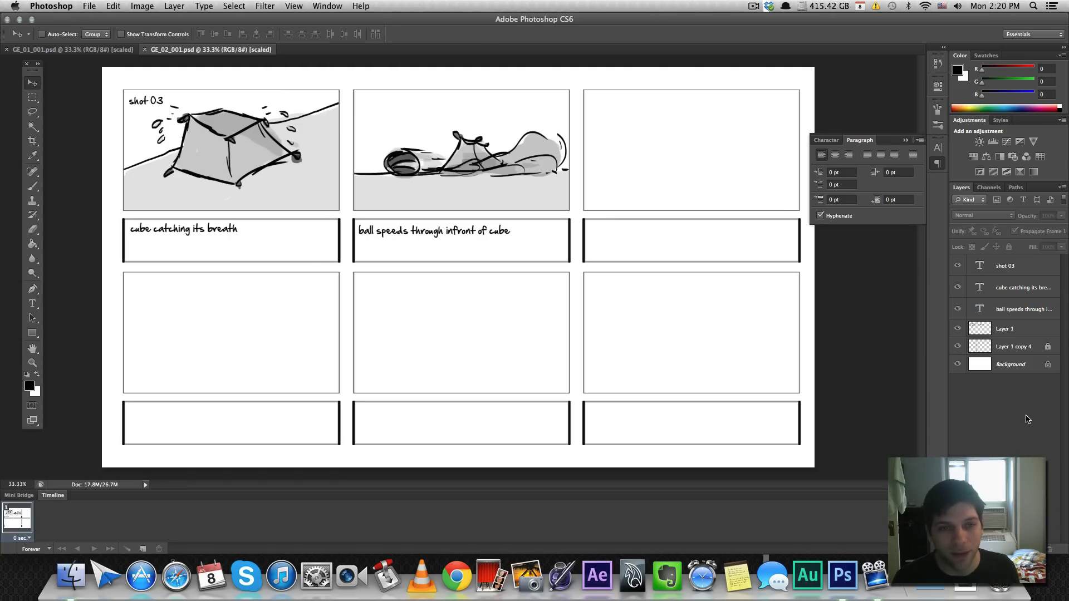